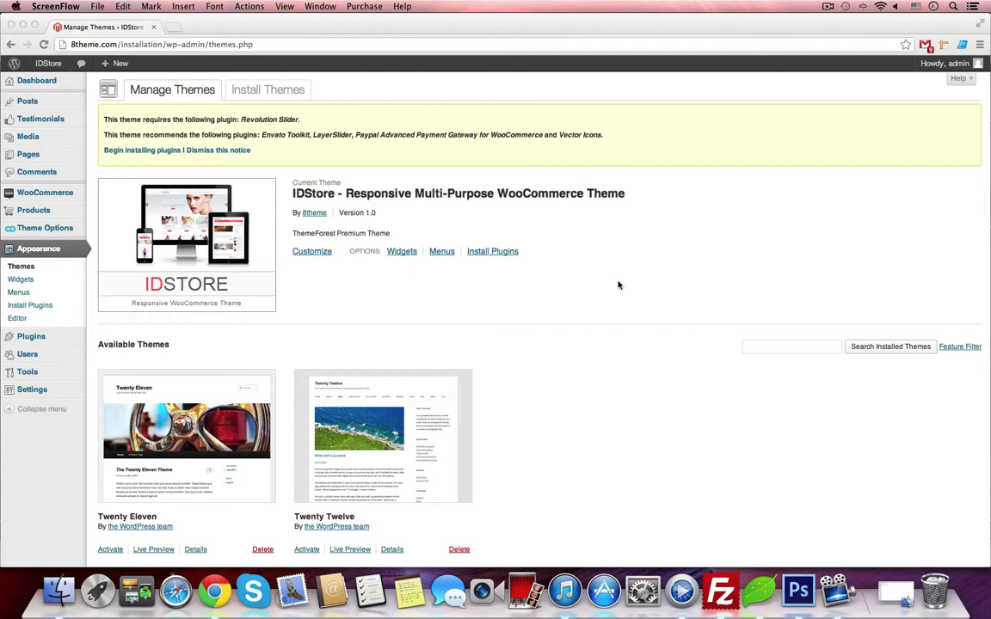
Install the IDStore demo pages from Theme Options and confirm the success message.
{"action": "left_click", "coordinate": [38, 230]}
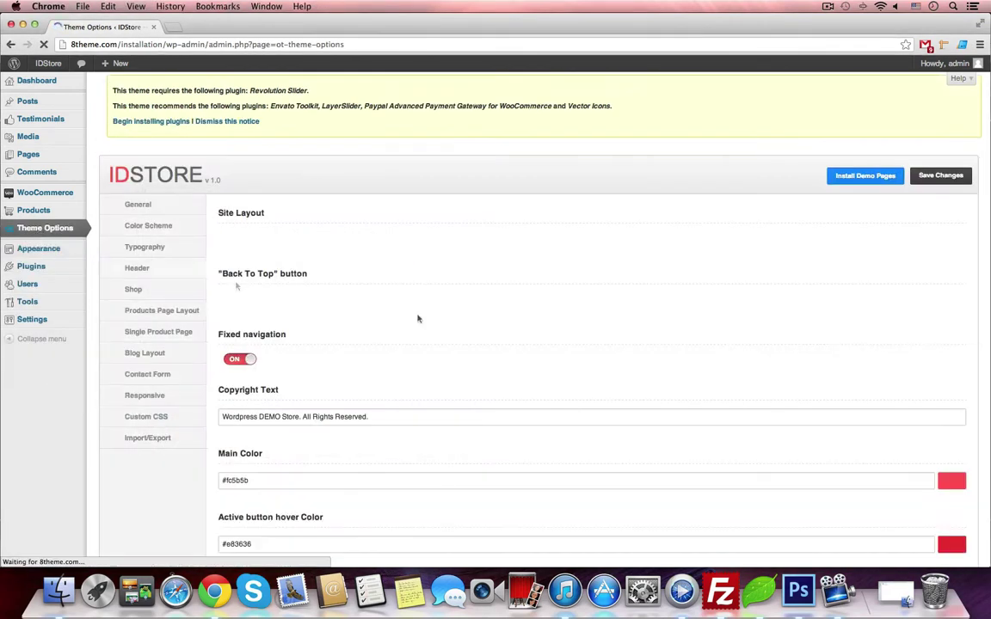
{"action": "left_click", "coordinate": [867, 177]}
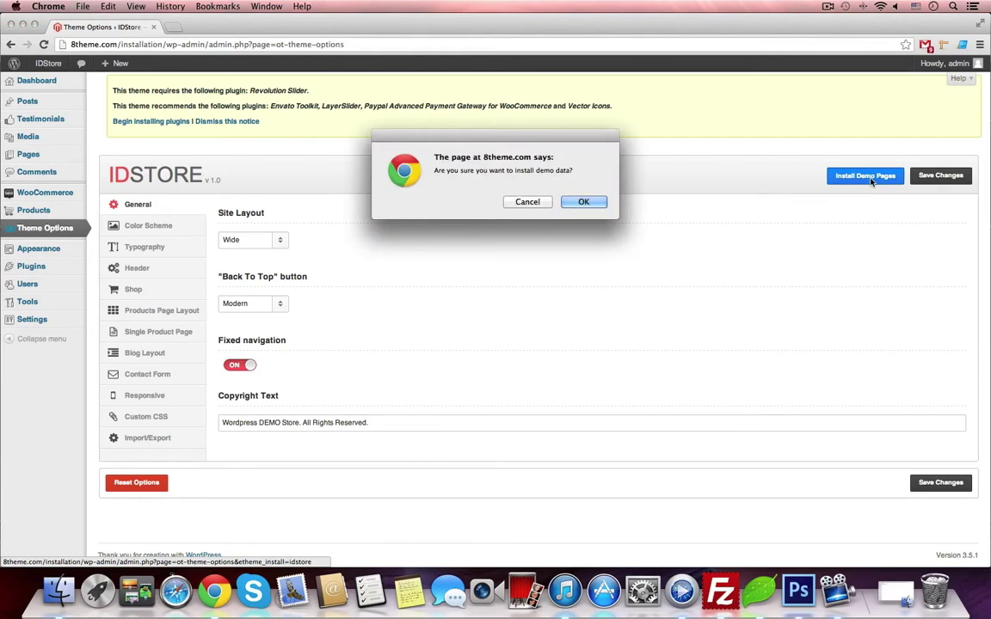
{"action": "left_click", "coordinate": [591, 202]}
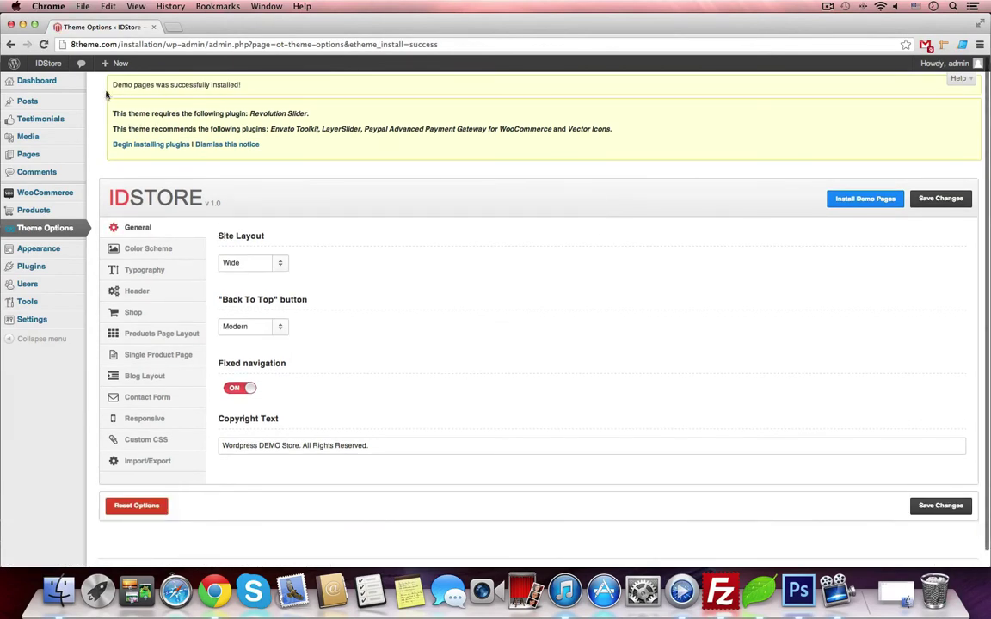
{"action": "left_click_drag", "start_coordinate": [105, 81], "coordinate": [248, 89]}
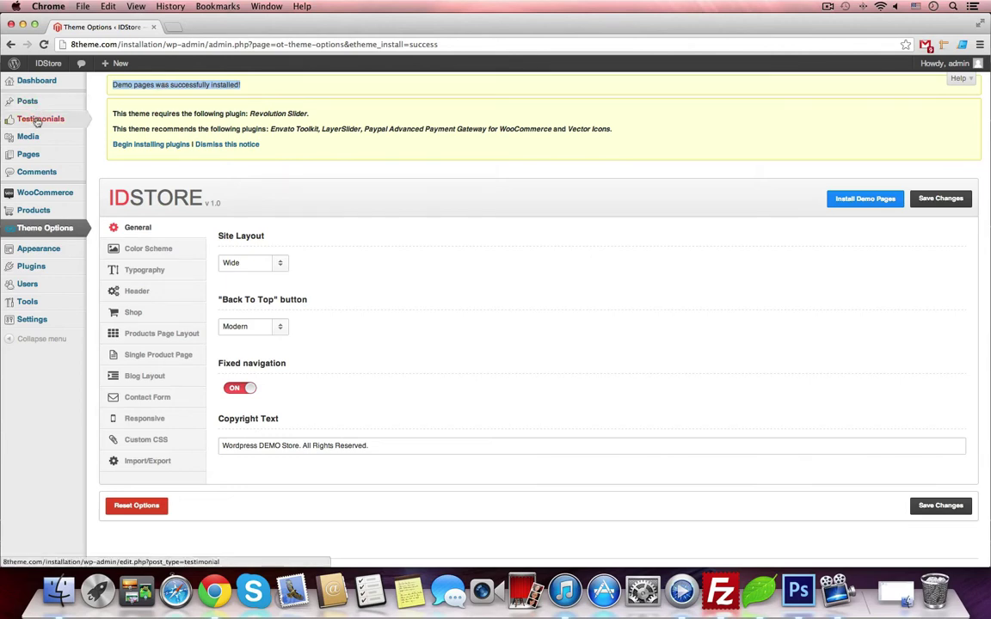
{"action": "left_click", "coordinate": [31, 153]}
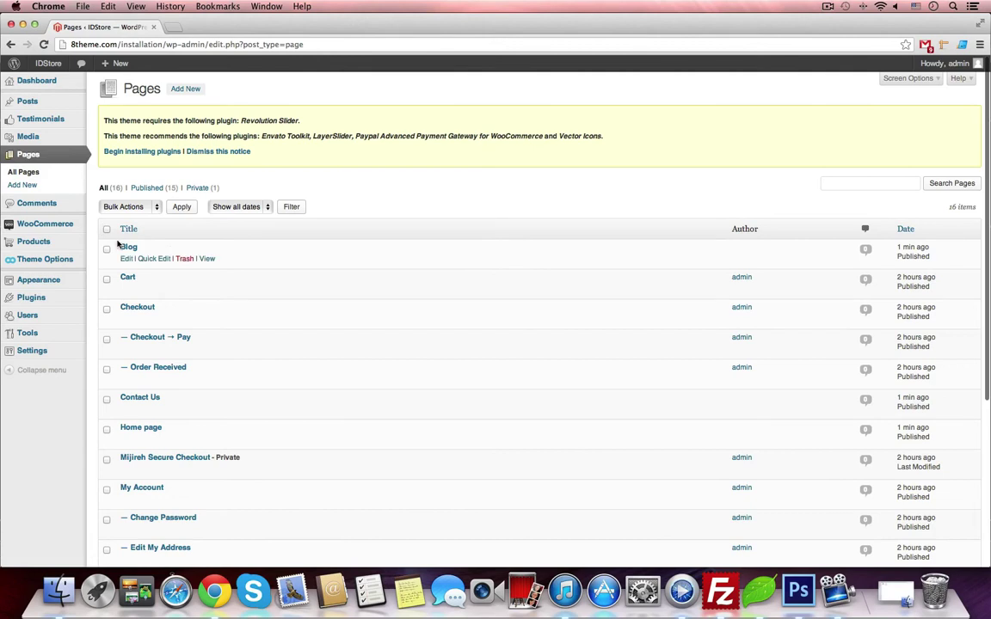
{"action": "left_click_drag", "start_coordinate": [122, 247], "coordinate": [198, 246]}
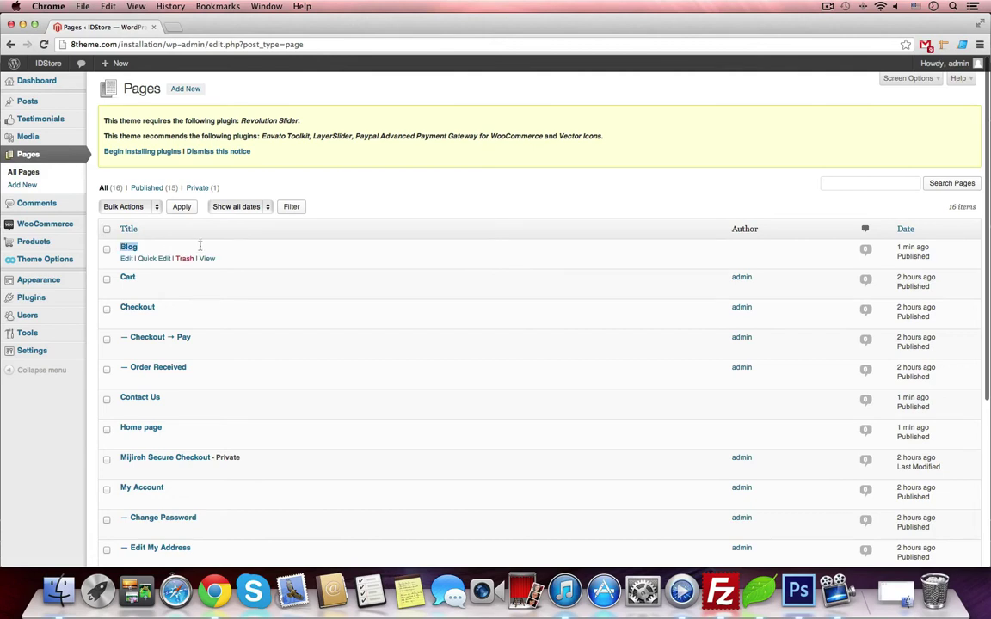
{"action": "left_click", "coordinate": [155, 397]}
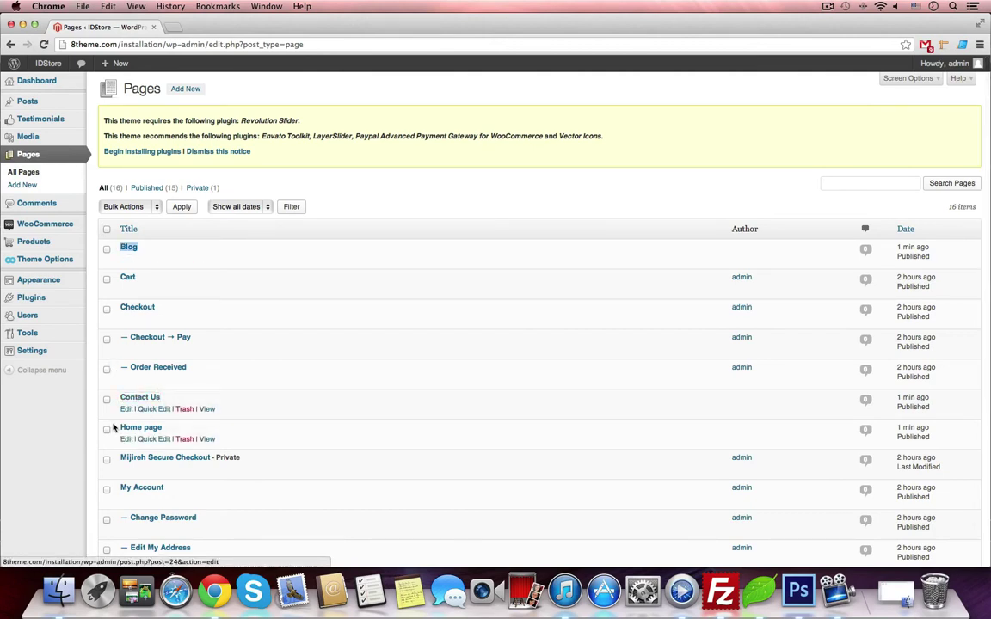
{"action": "mouse_move", "coordinate": [115, 427]}
{"action": "left_mouse_down"}
{"action": "mouse_move", "coordinate": [104, 442]}
{"action": "mouse_move", "coordinate": [212, 426]}
{"action": "left_mouse_up"}
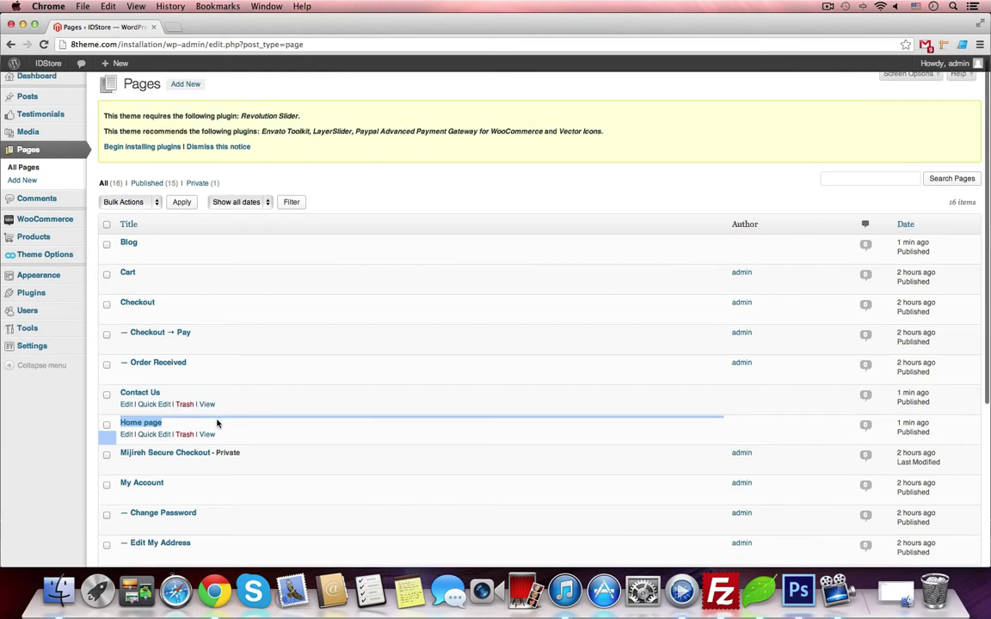
{"action": "scroll", "coordinate": [217, 422], "scroll_direction": "down", "scroll_amount": 2}
{"action": "scroll", "coordinate": [217, 421], "scroll_direction": "down", "scroll_amount": 1}
{"action": "scroll", "coordinate": [217, 422], "scroll_direction": "up", "scroll_amount": 3}
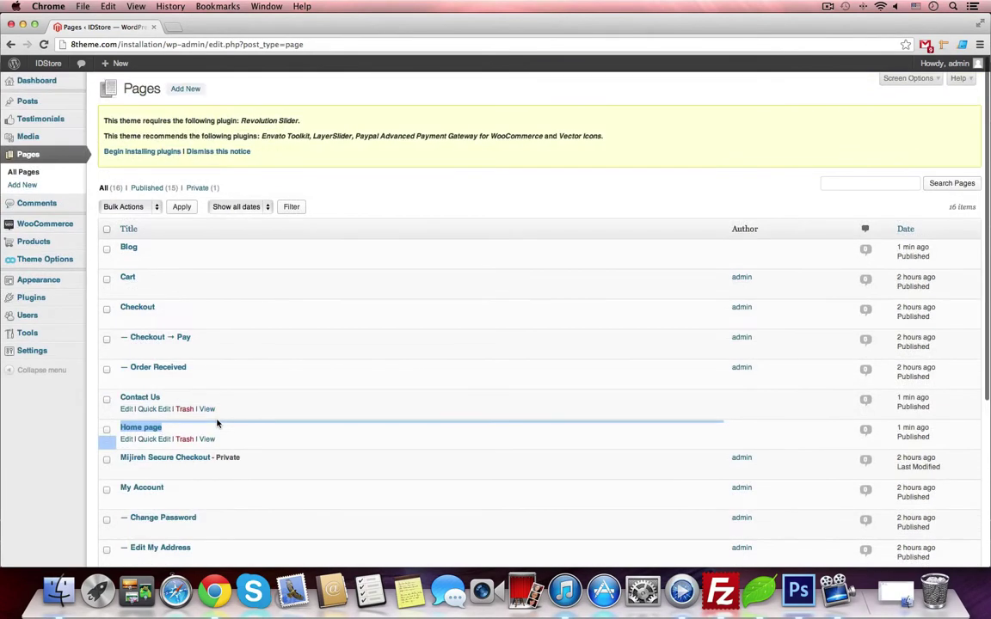
{"action": "left_click", "coordinate": [475, 184]}
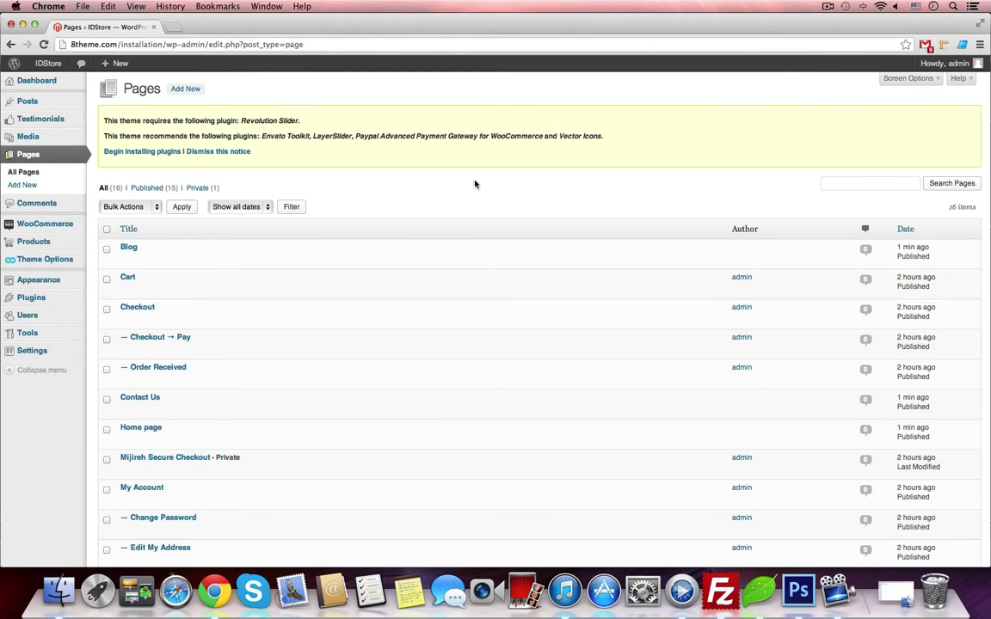
Review the Revolution Slider requirement and recommended plugins notices in Theme Options.
{"action": "left_click", "coordinate": [51, 259]}
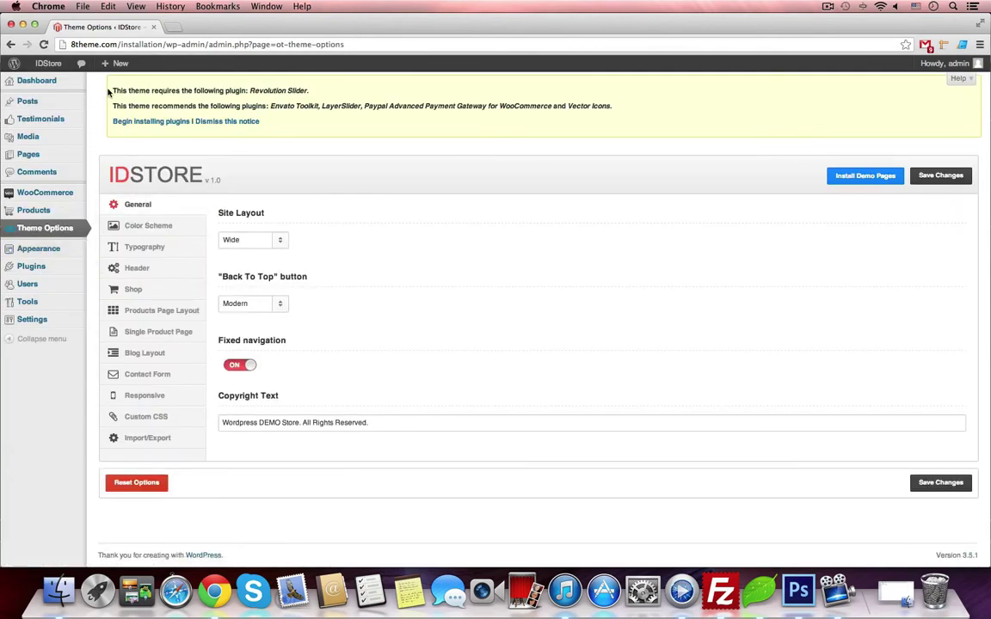
{"action": "left_click_drag", "start_coordinate": [110, 90], "coordinate": [313, 90]}
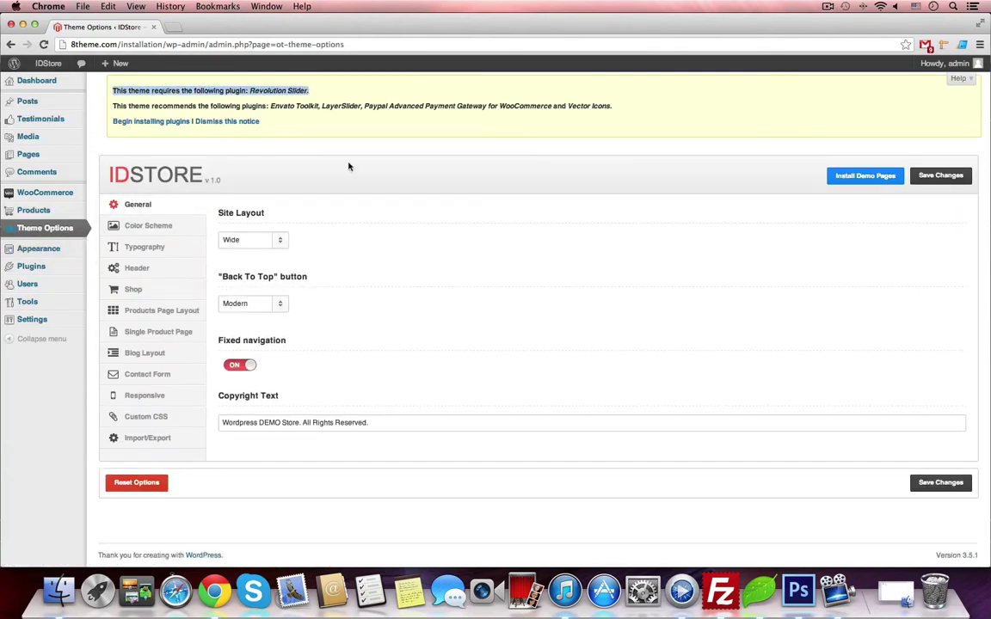
{"action": "left_click_drag", "start_coordinate": [103, 97], "coordinate": [730, 103]}
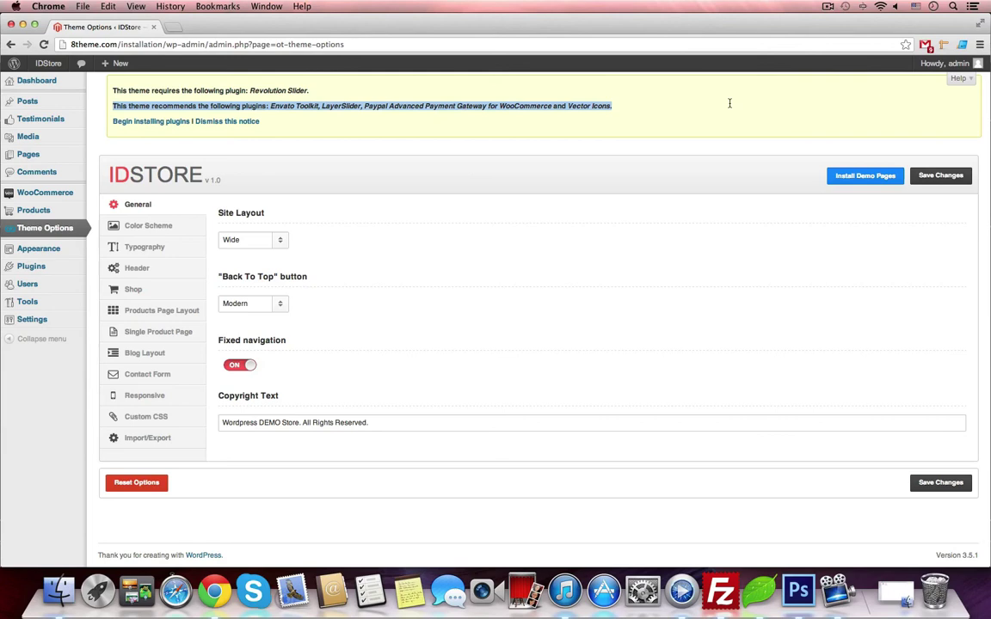
{"action": "left_click", "coordinate": [389, 111]}
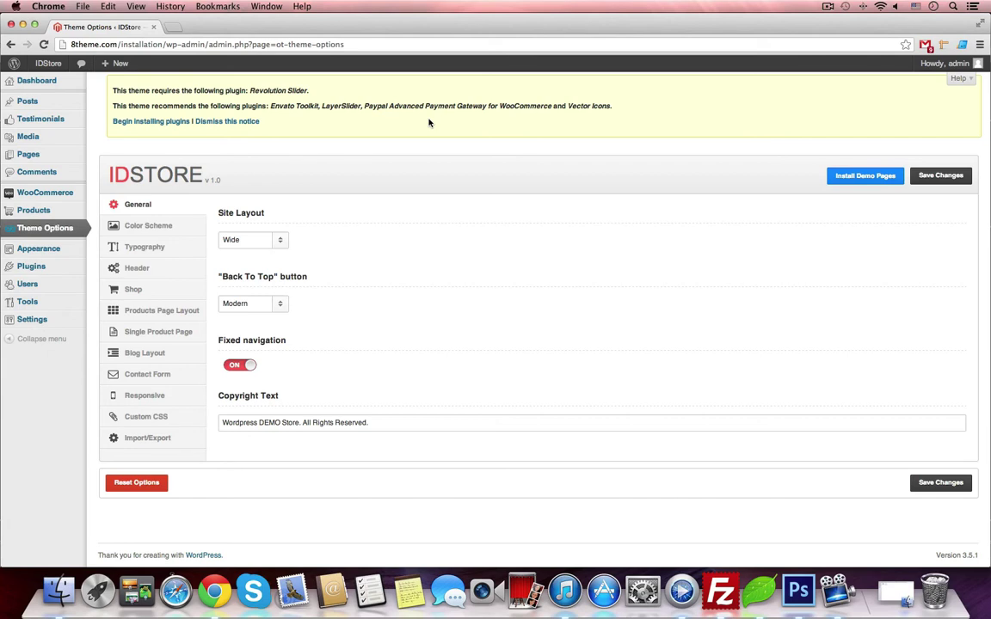
Install the Revolution Slider plugin through the required plugins installer.
{"action": "left_click", "coordinate": [121, 119]}
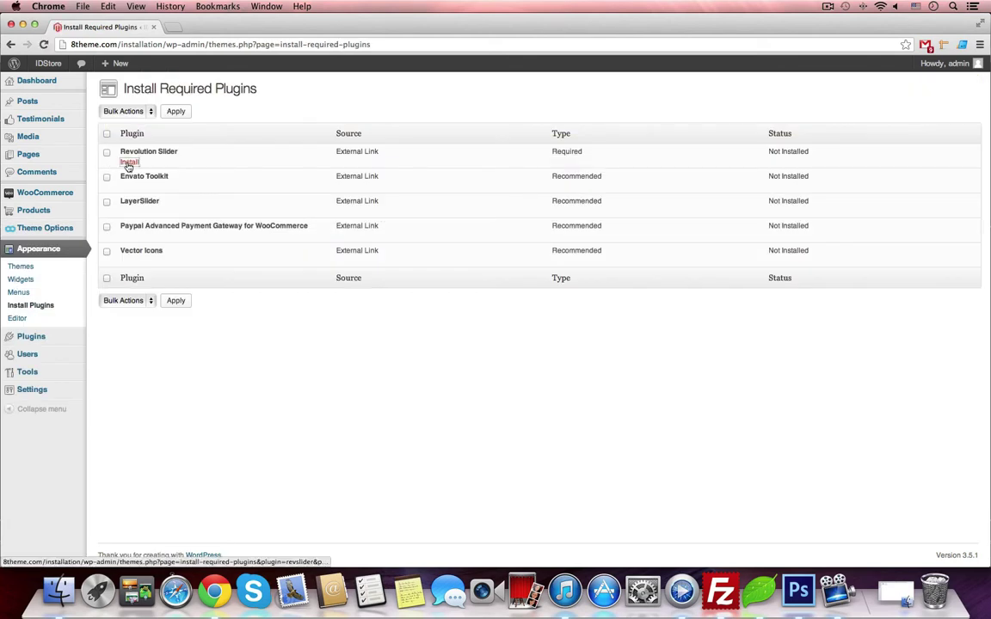
{"action": "left_click", "coordinate": [129, 162]}
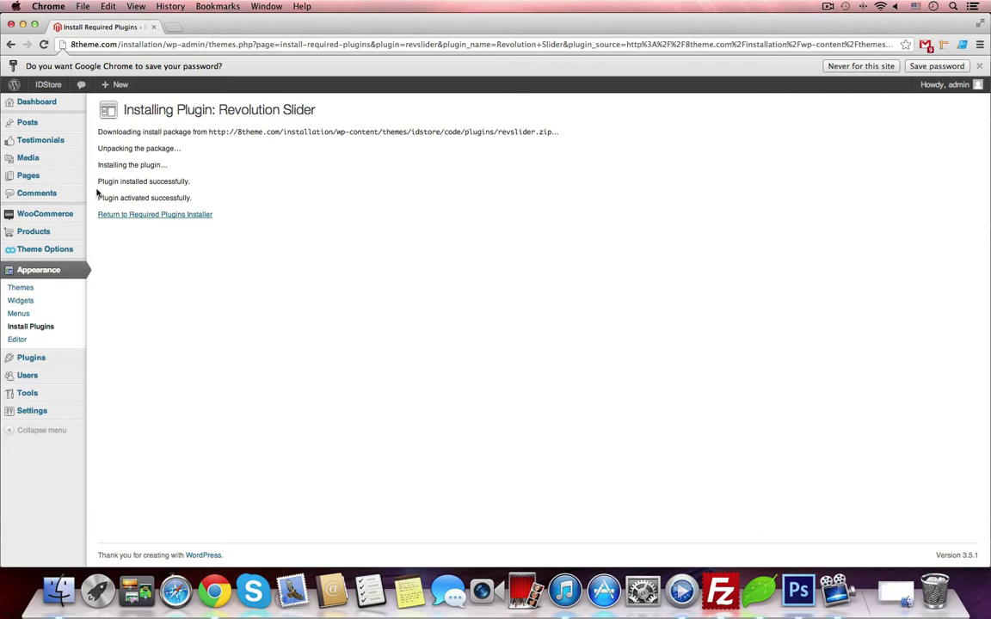
{"action": "left_click", "coordinate": [109, 215]}
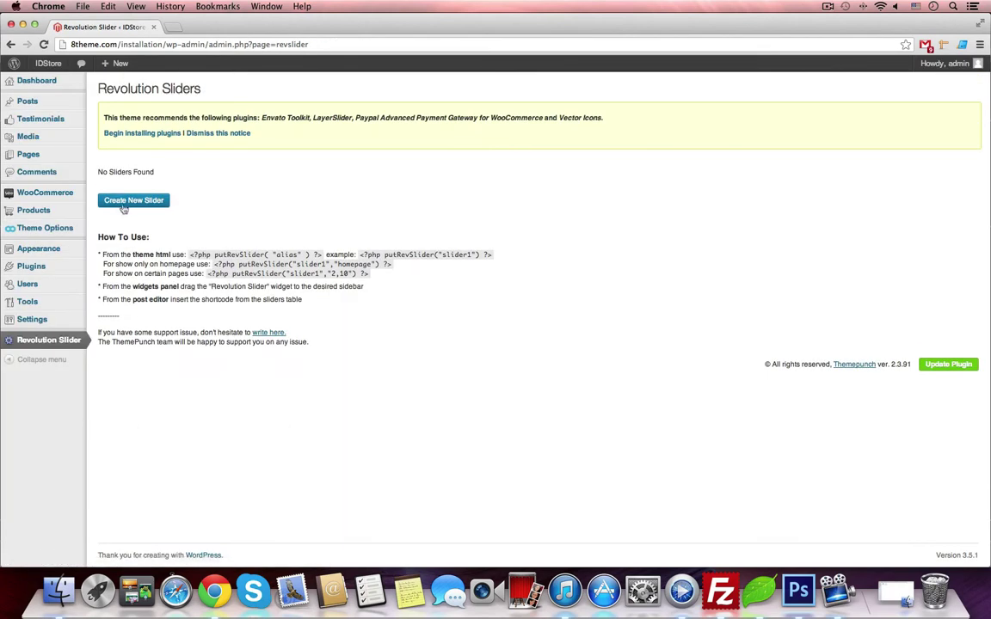
Start a new slider with title and alias 'main'.
{"action": "left_click", "coordinate": [125, 202]}
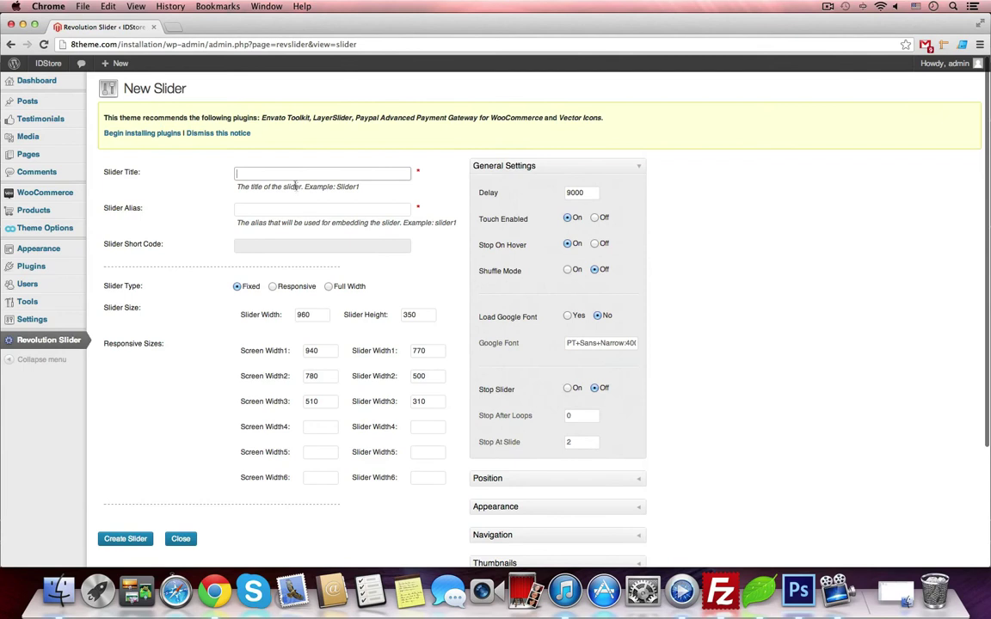
{"action": "left_click", "coordinate": [291, 175]}
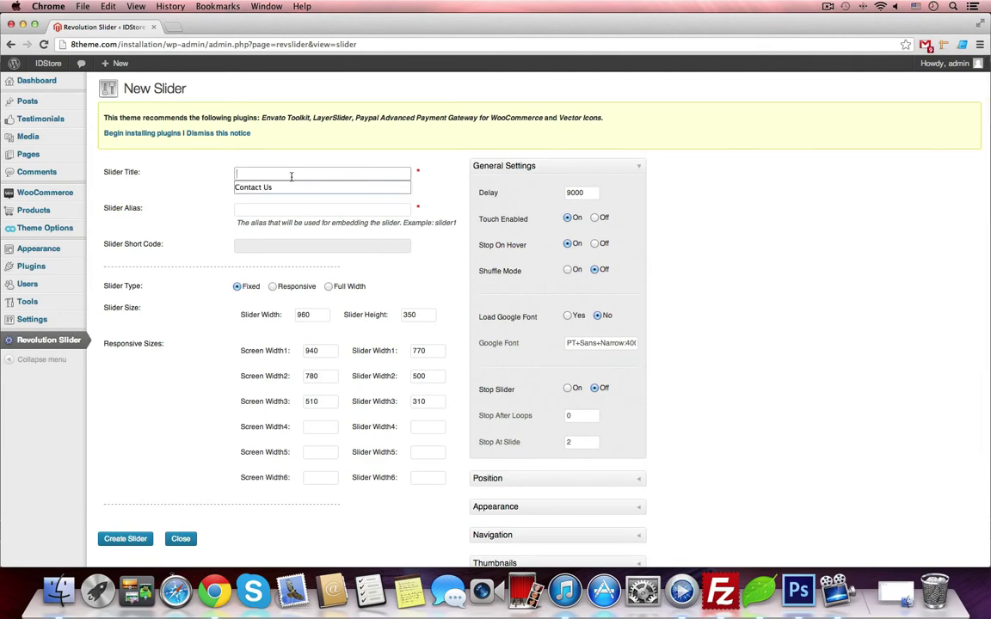
{"action": "type", "text": "main"}
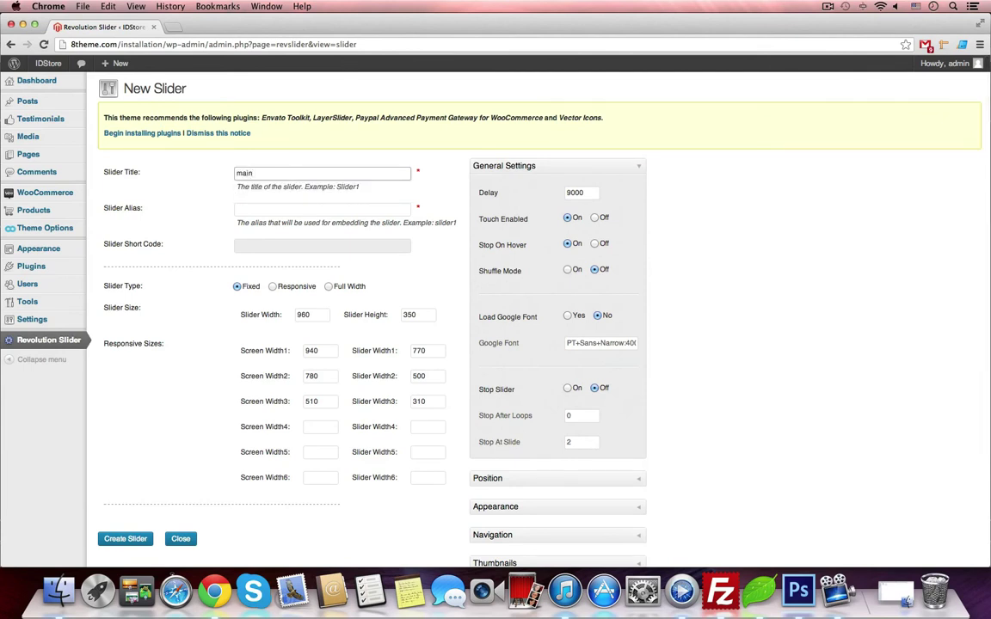
{"action": "key", "text": "Tab"}
{"action": "type", "text": "ma"}
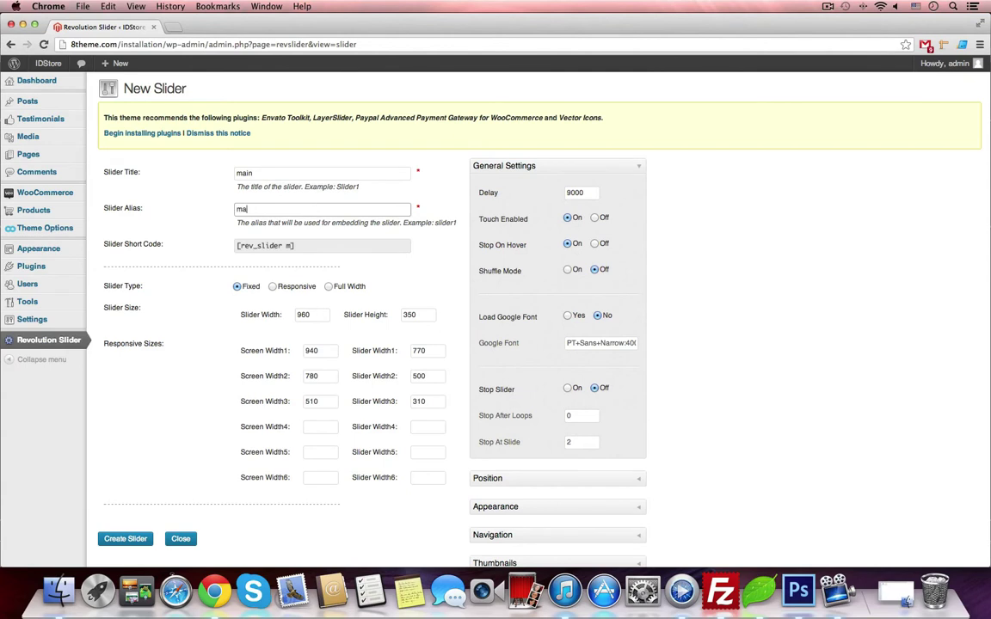
{"action": "type", "text": "in"}
{"action": "left_click", "coordinate": [311, 246]}
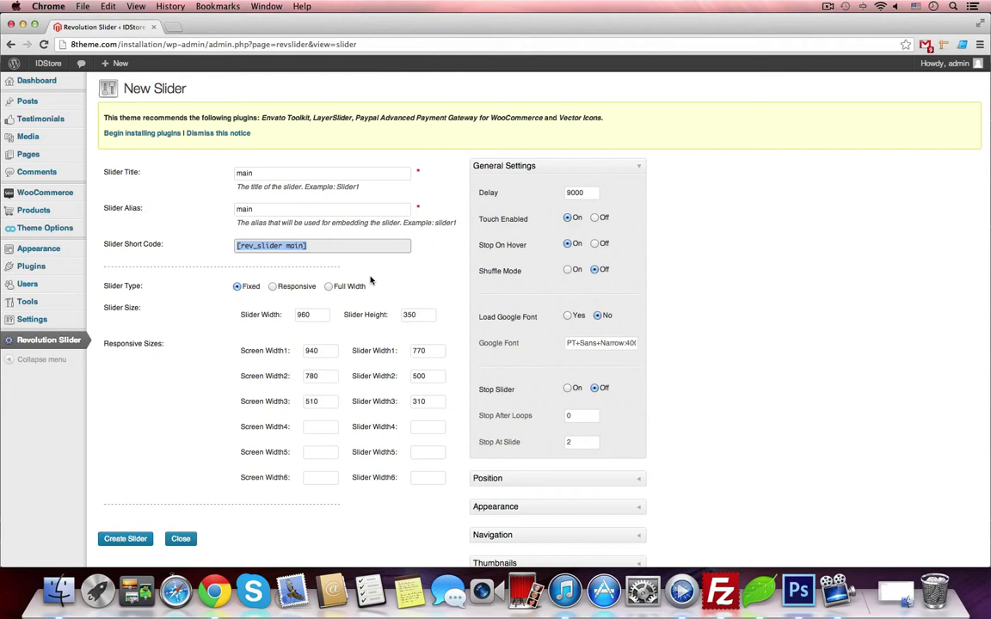
Make the slider full width, 1200×480 with delay 5000, and create it.
{"action": "left_click", "coordinate": [330, 287]}
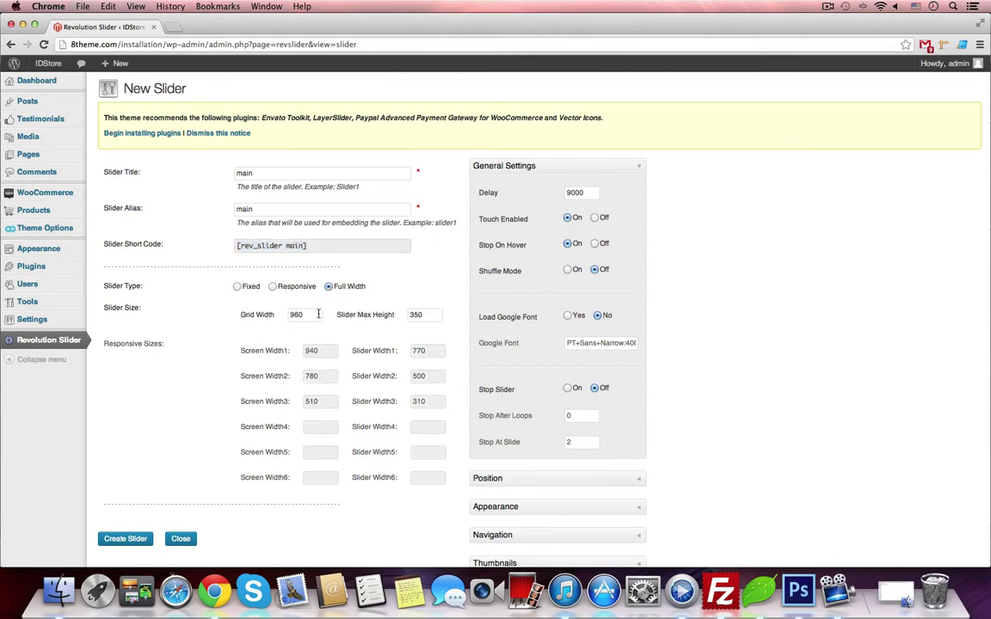
{"action": "left_click_drag", "start_coordinate": [319, 314], "coordinate": [276, 315]}
{"action": "type", "text": "1200"}
{"action": "key", "text": "Tab"}
{"action": "type", "text": "4"}
{"action": "left_click", "coordinate": [571, 193]}
{"action": "double_click", "coordinate": [588, 193]}
{"action": "type", "text": "5"}
{"action": "scroll", "coordinate": [793, 280], "scroll_direction": "down", "scroll_amount": 1}
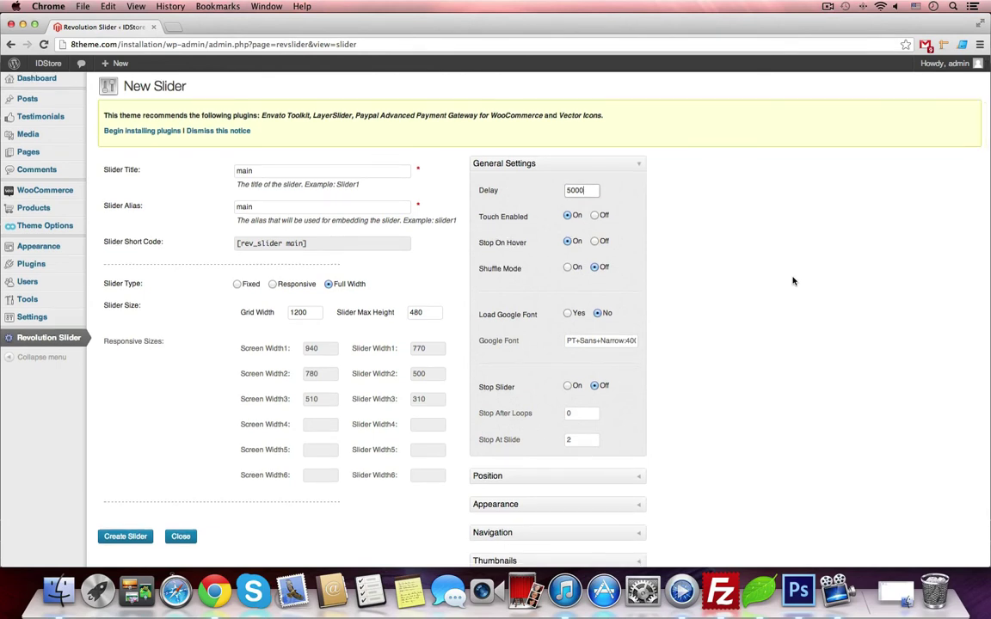
{"action": "scroll", "coordinate": [793, 280], "scroll_direction": "down", "scroll_amount": 2}
{"action": "left_click", "coordinate": [110, 497]}
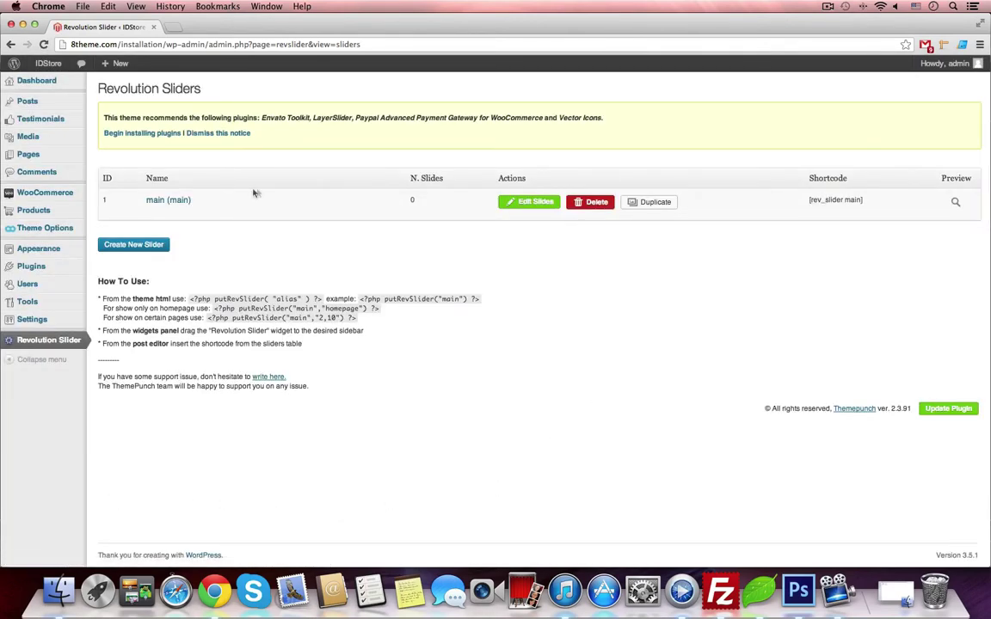
Import Documentation/idstore-revolution-slider-sample.txt into the main slider.
{"action": "left_click", "coordinate": [182, 204]}
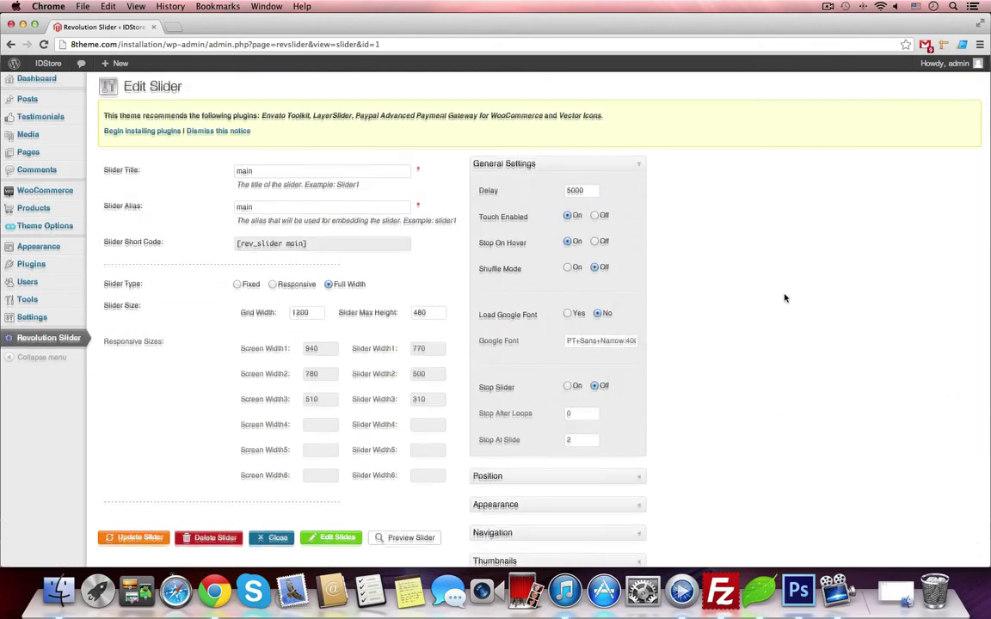
{"action": "scroll", "coordinate": [784, 299], "scroll_direction": "down", "scroll_amount": 2}
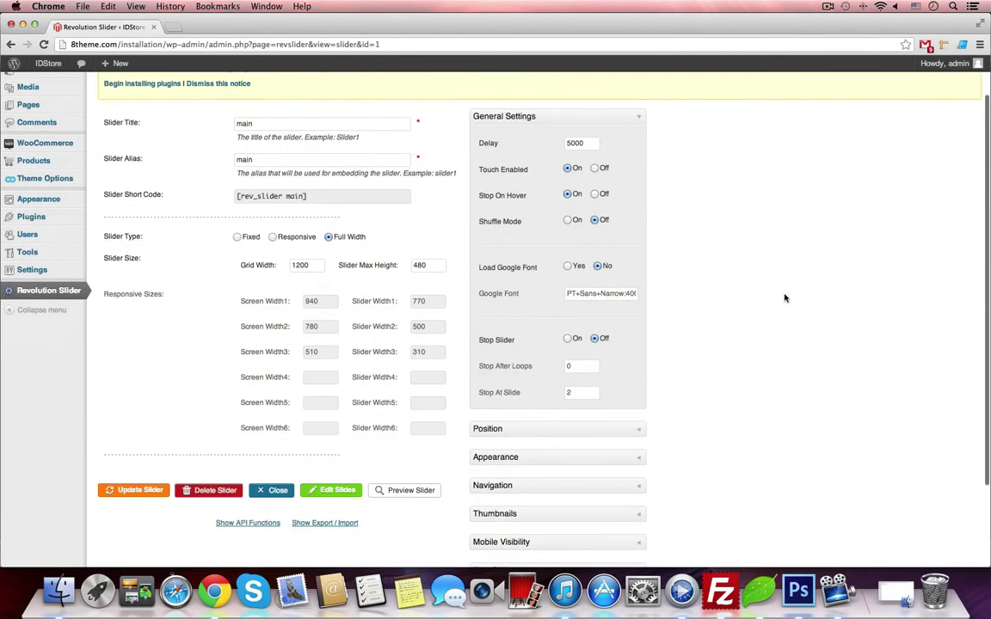
{"action": "left_click", "coordinate": [325, 525]}
{"action": "left_click", "coordinate": [123, 534]}
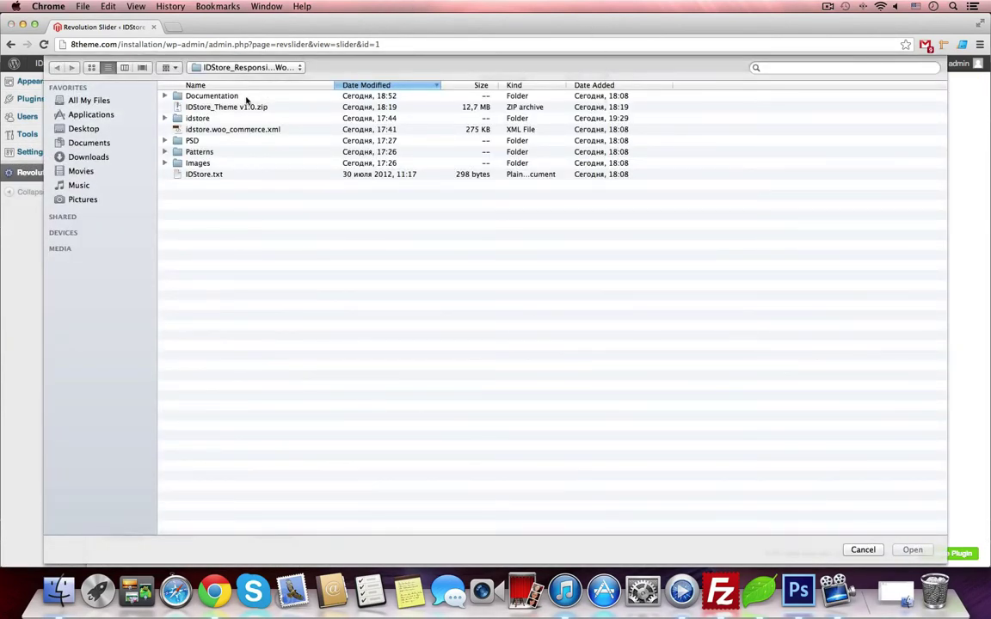
{"action": "double_click", "coordinate": [225, 96]}
{"action": "left_click", "coordinate": [217, 95]}
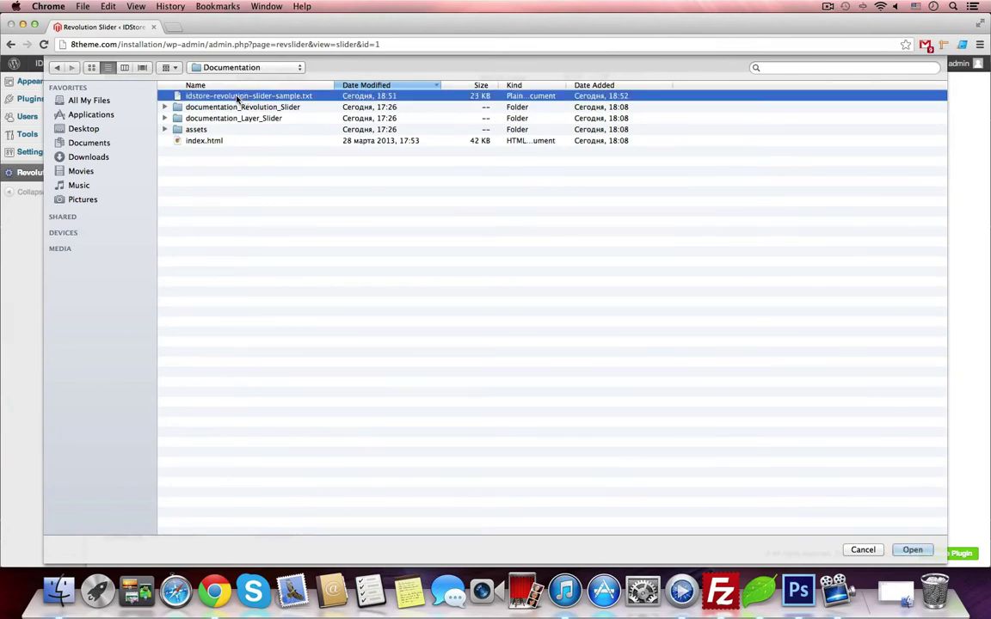
{"action": "left_click", "coordinate": [911, 551]}
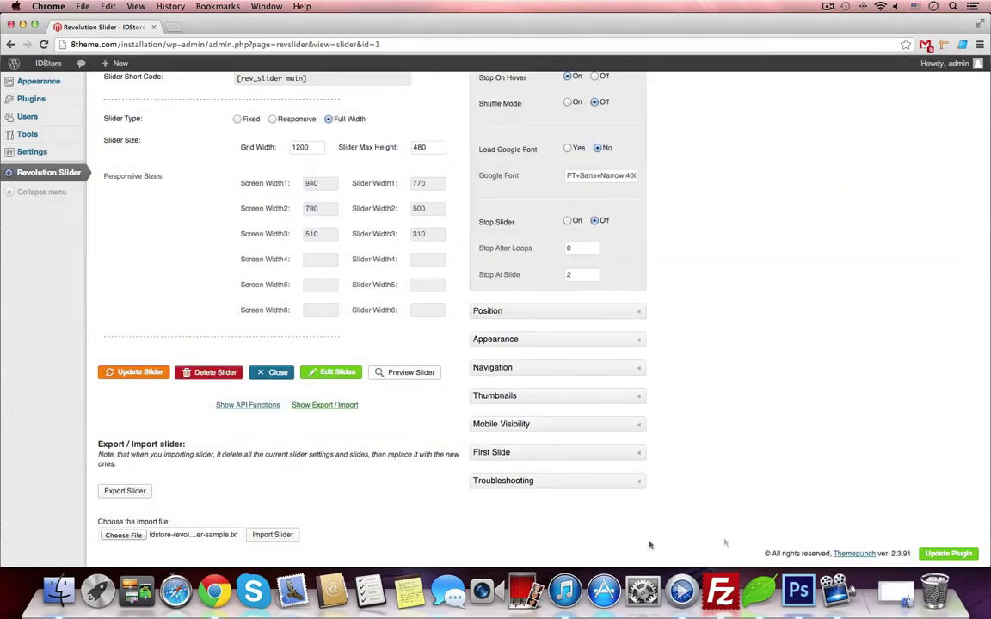
{"action": "left_click", "coordinate": [274, 535]}
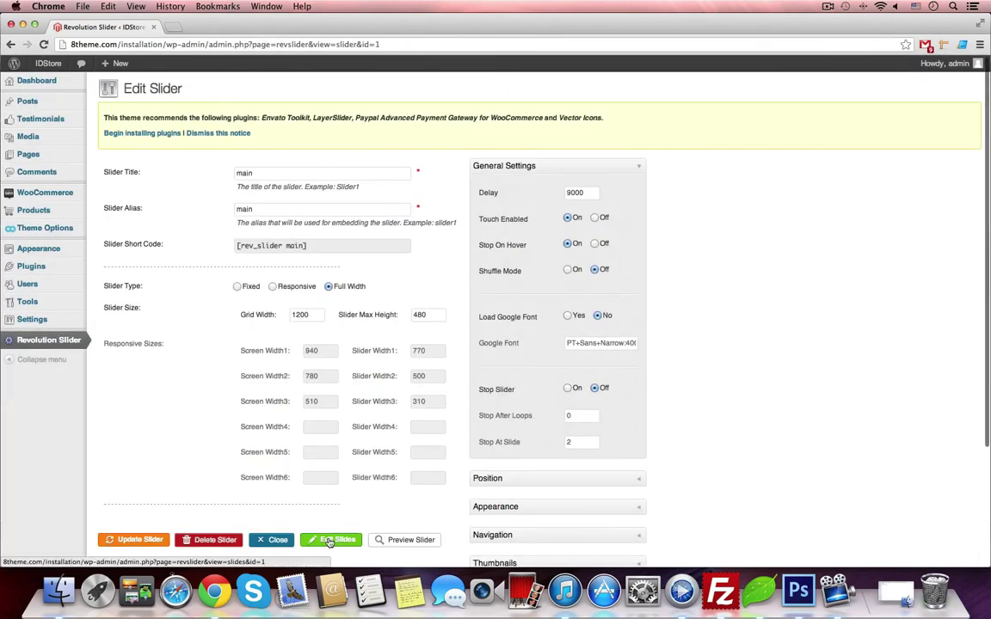
Open the main slider's slides list and scroll through the five imported sample slides.
{"action": "left_click", "coordinate": [328, 540]}
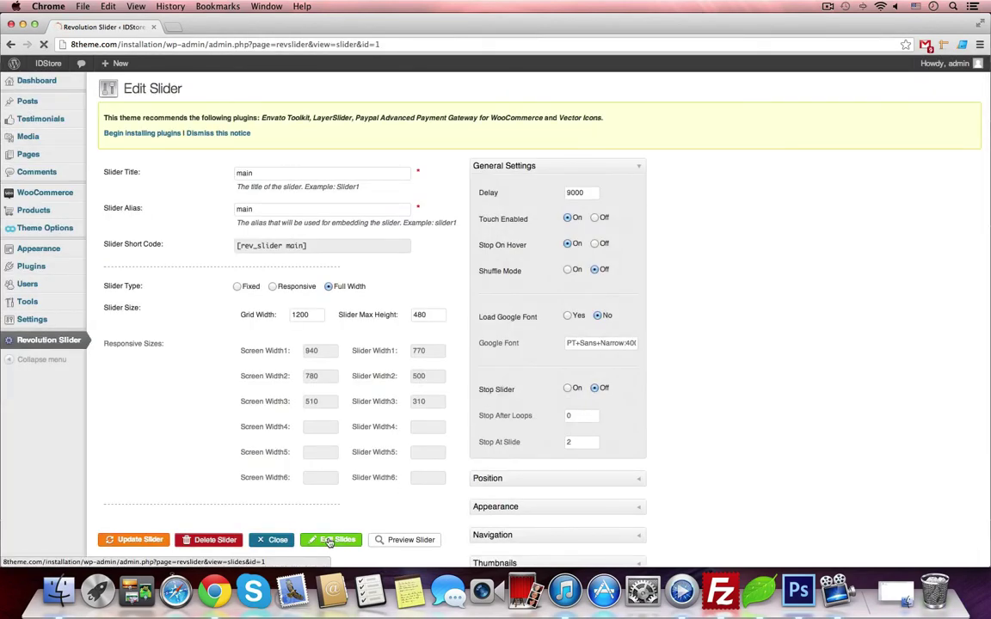
{"action": "scroll", "coordinate": [698, 307], "scroll_direction": "down", "scroll_amount": 5}
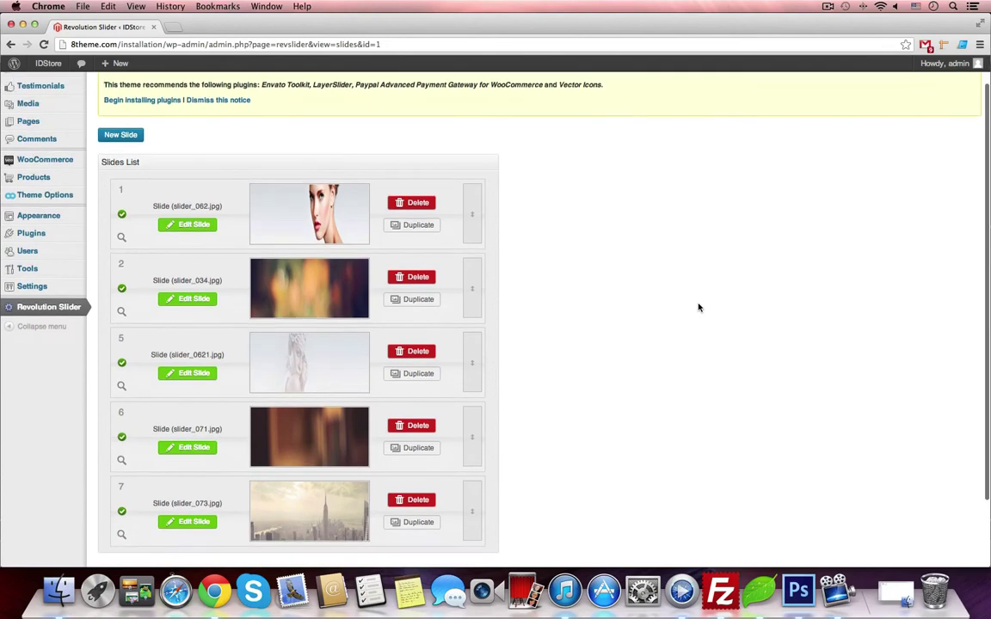
{"action": "scroll", "coordinate": [698, 307], "scroll_direction": "up", "scroll_amount": 1}
{"action": "scroll", "coordinate": [698, 307], "scroll_direction": "up", "scroll_amount": 1}
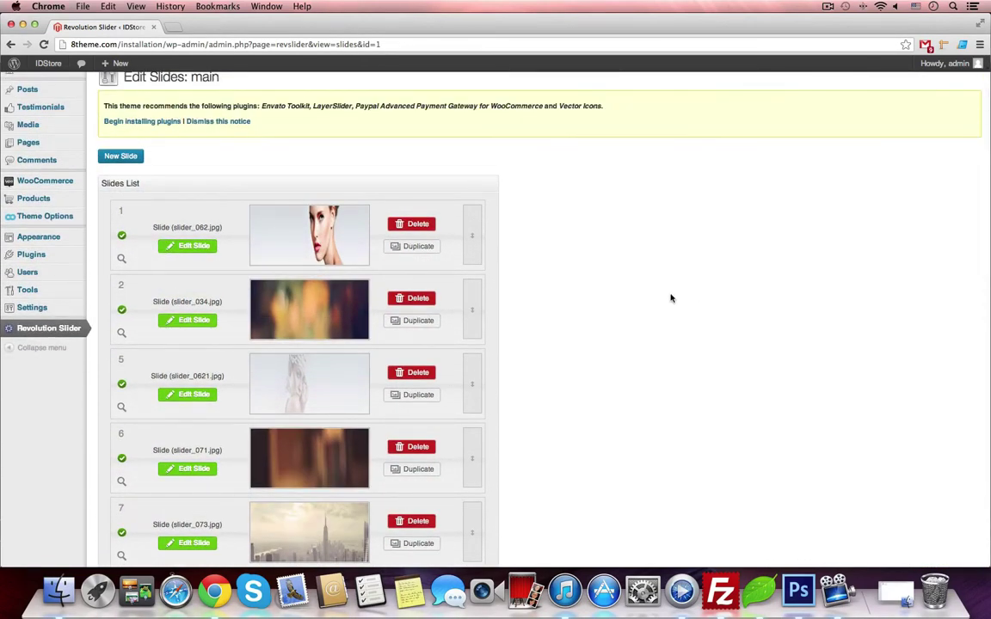
{"action": "scroll", "coordinate": [672, 298], "scroll_direction": "up", "scroll_amount": 1}
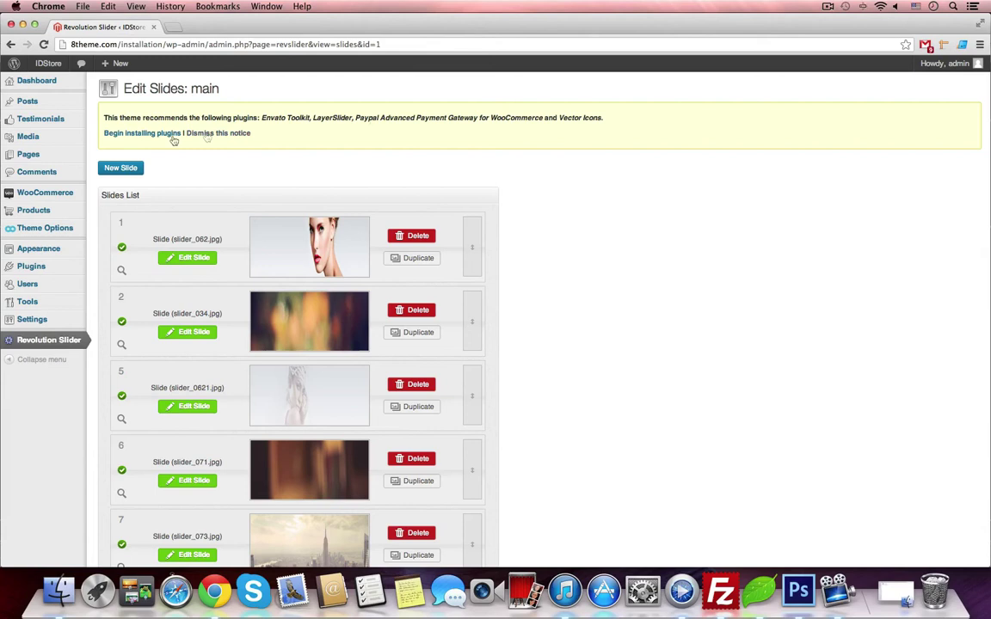
{"action": "mouse_move", "coordinate": [45, 181]}
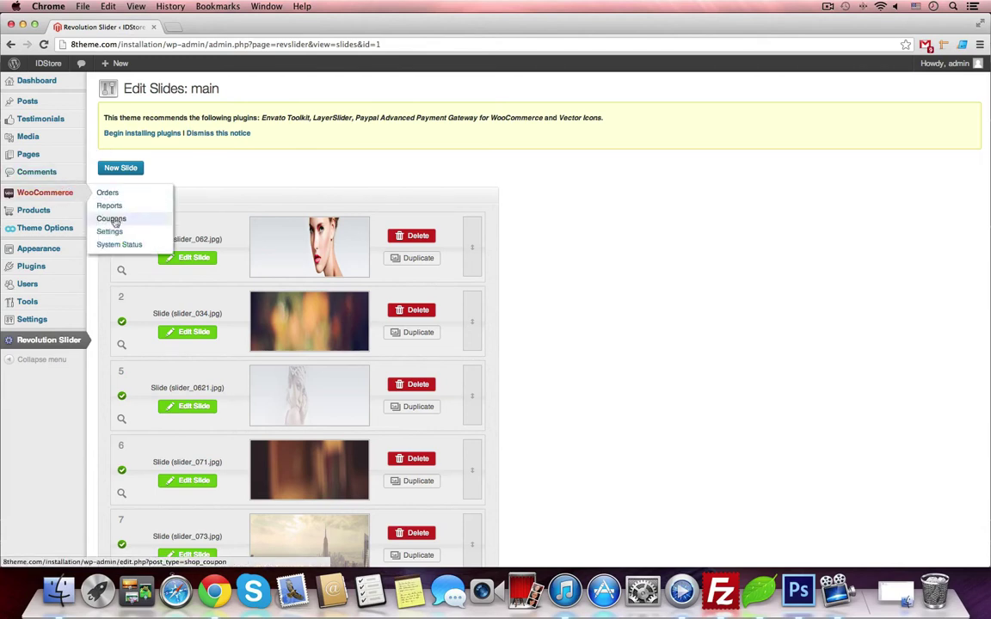
Check Enable WooCommerce CSS on the General settings tab and save changes.
{"action": "left_click", "coordinate": [110, 232]}
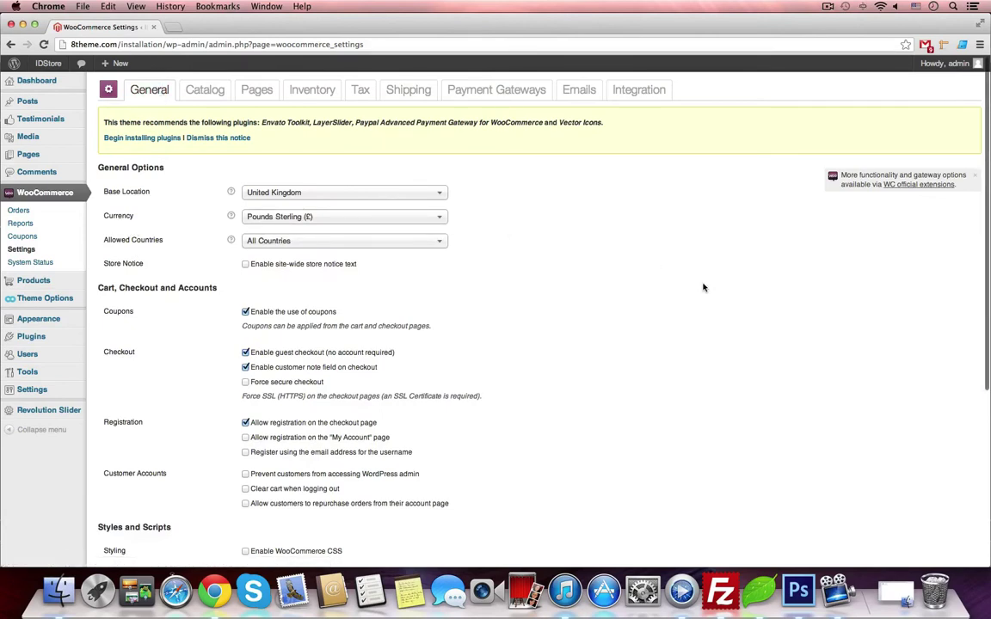
{"action": "scroll", "coordinate": [714, 286], "scroll_direction": "down", "scroll_amount": 3}
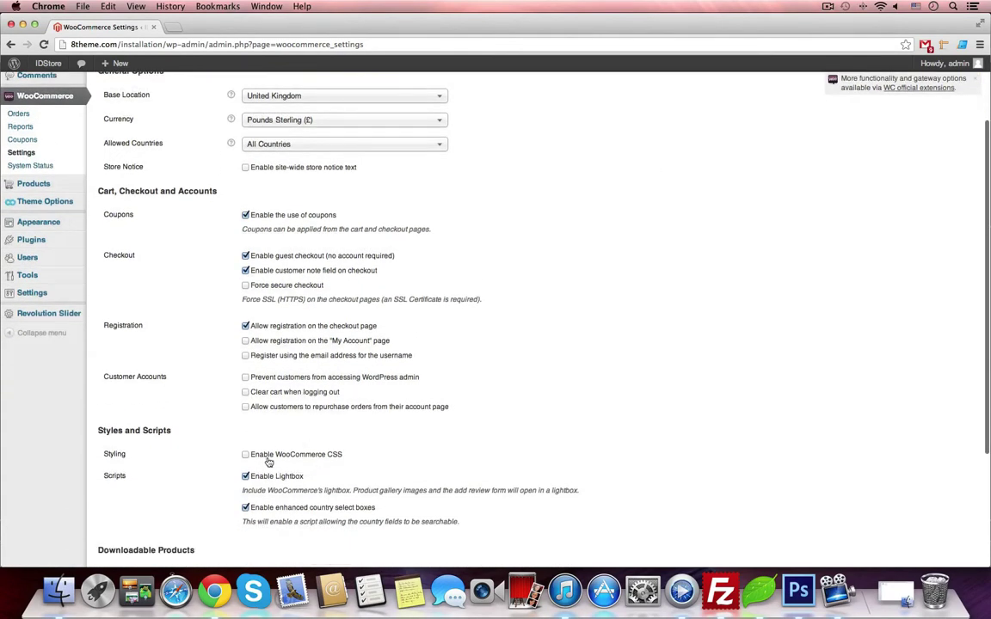
{"action": "left_click", "coordinate": [263, 455]}
{"action": "scroll", "coordinate": [268, 458], "scroll_direction": "down", "scroll_amount": 1}
{"action": "scroll", "coordinate": [228, 440], "scroll_direction": "down", "scroll_amount": 4}
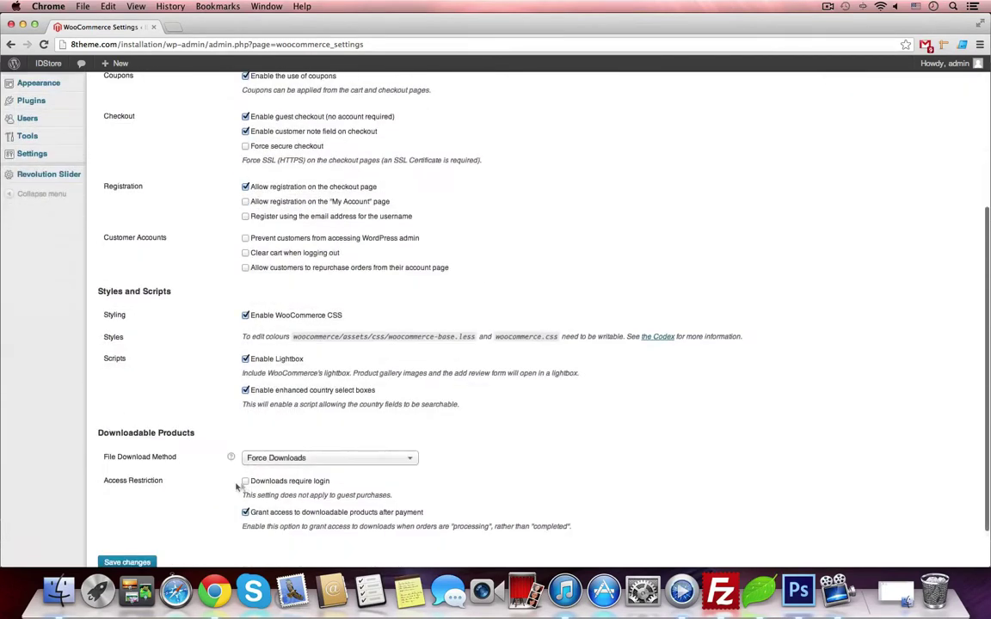
{"action": "scroll", "coordinate": [215, 443], "scroll_direction": "down", "scroll_amount": 2}
{"action": "left_click", "coordinate": [146, 509]}
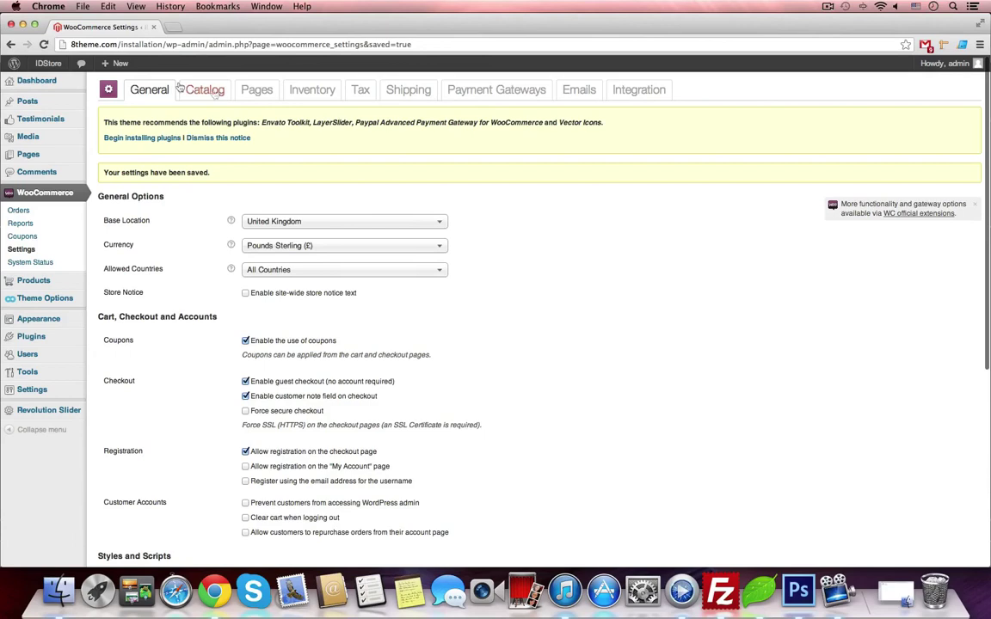
Set the catalog image size to 270×370 on the Catalog tab.
{"action": "left_click", "coordinate": [194, 89]}
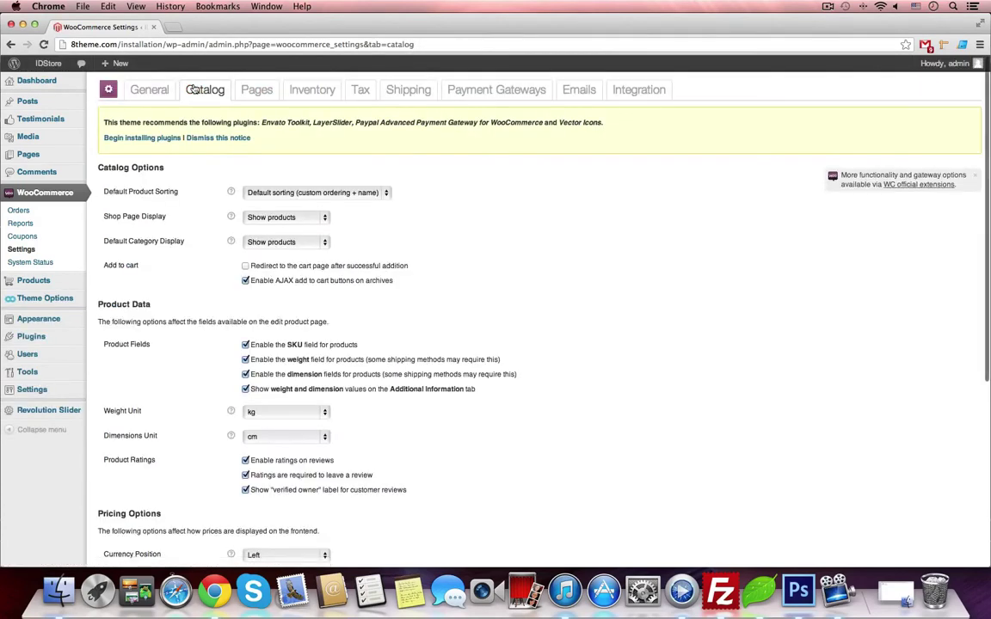
{"action": "scroll", "coordinate": [460, 288], "scroll_direction": "down", "scroll_amount": 1}
{"action": "scroll", "coordinate": [460, 290], "scroll_direction": "down", "scroll_amount": 4}
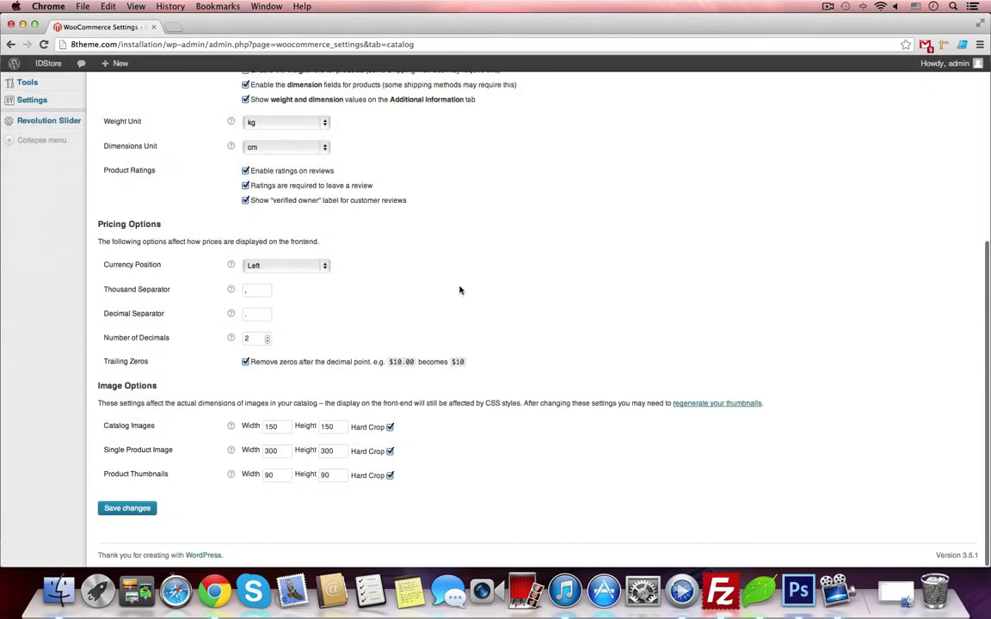
{"action": "double_click", "coordinate": [272, 426]}
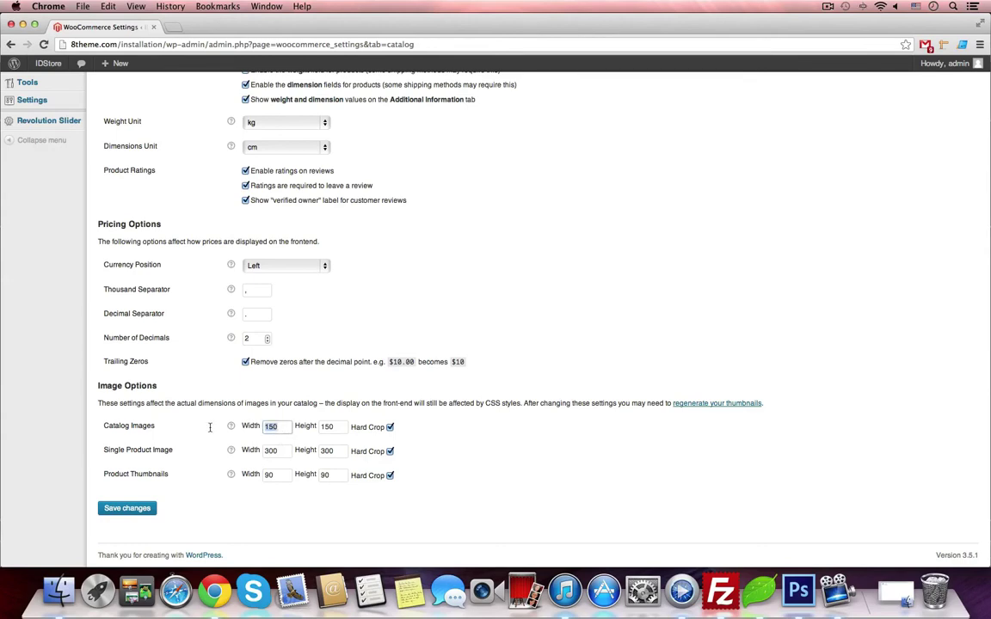
{"action": "type", "text": "270"}
{"action": "key", "text": "Tab"}
{"action": "type", "text": "3"}
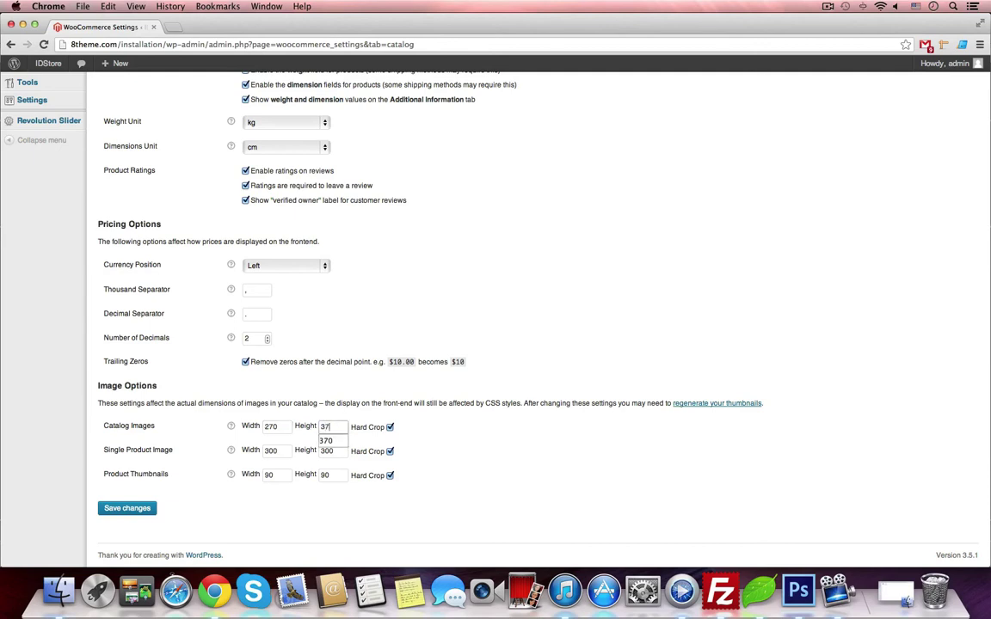
{"action": "key", "text": "Tab"}
{"action": "key", "text": "Tab"}
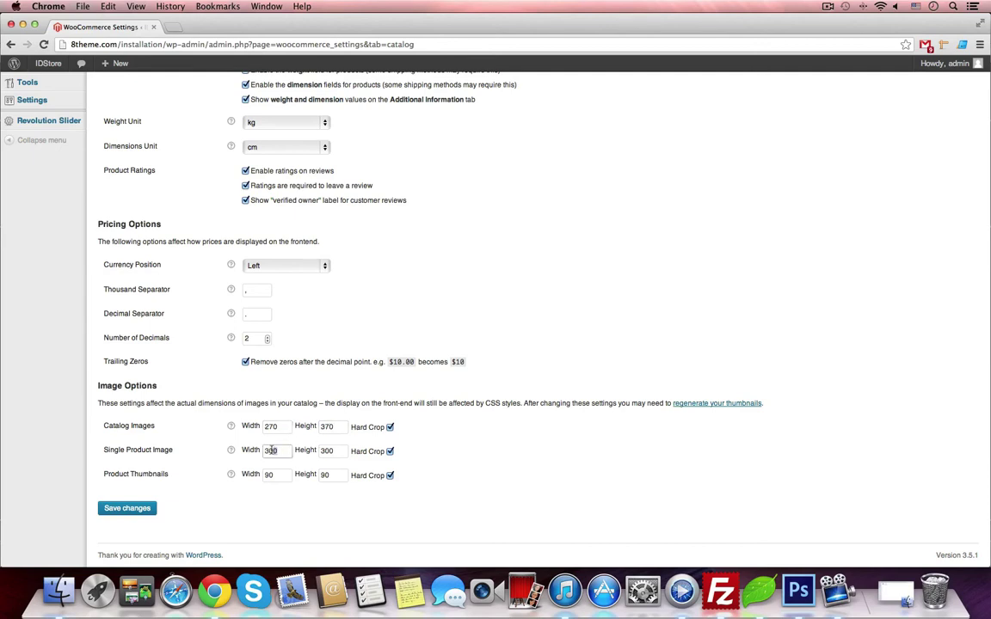
Set single product images to 460×628 and product thumbnails to 75×100.
{"action": "type", "text": "460"}
{"action": "key", "text": "Tab"}
{"action": "type", "text": "6"}
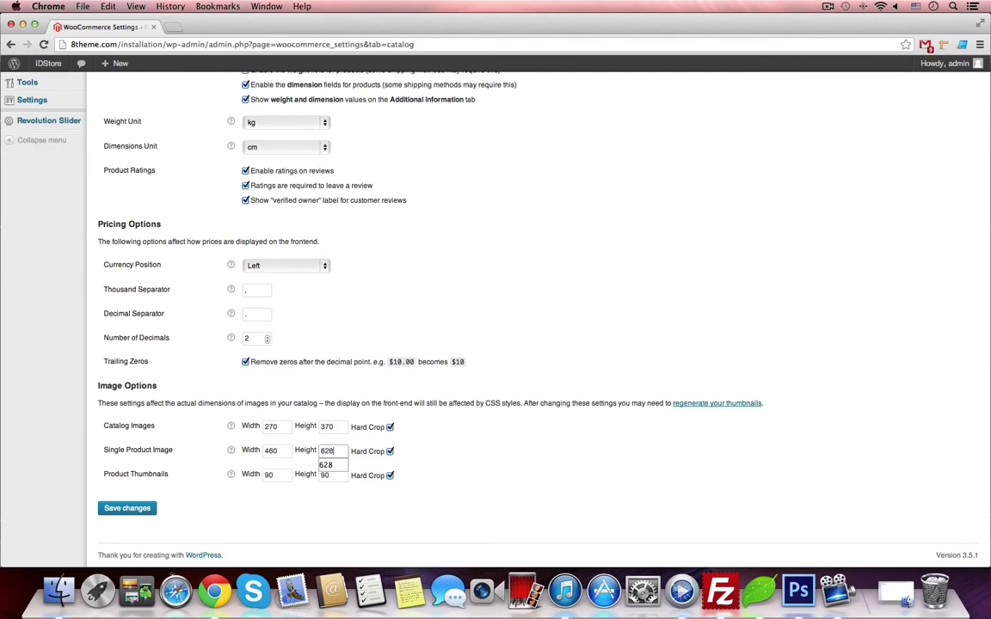
{"action": "key", "text": "Tab"}
{"action": "key", "text": "Tab"}
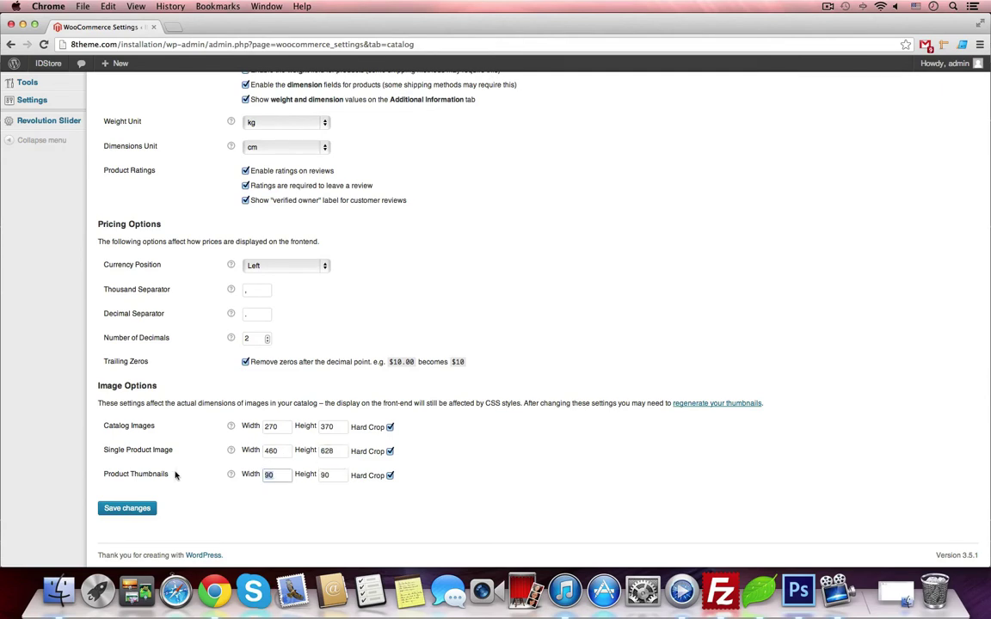
{"action": "type", "text": "75"}
{"action": "key", "text": "Tab"}
{"action": "type", "text": "10"}
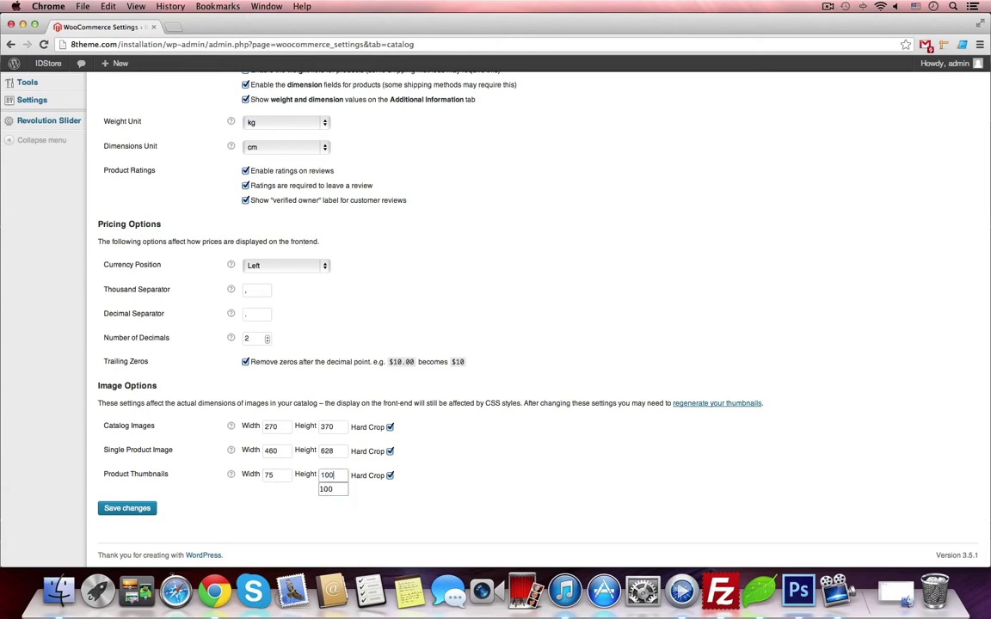
{"action": "left_click", "coordinate": [436, 455]}
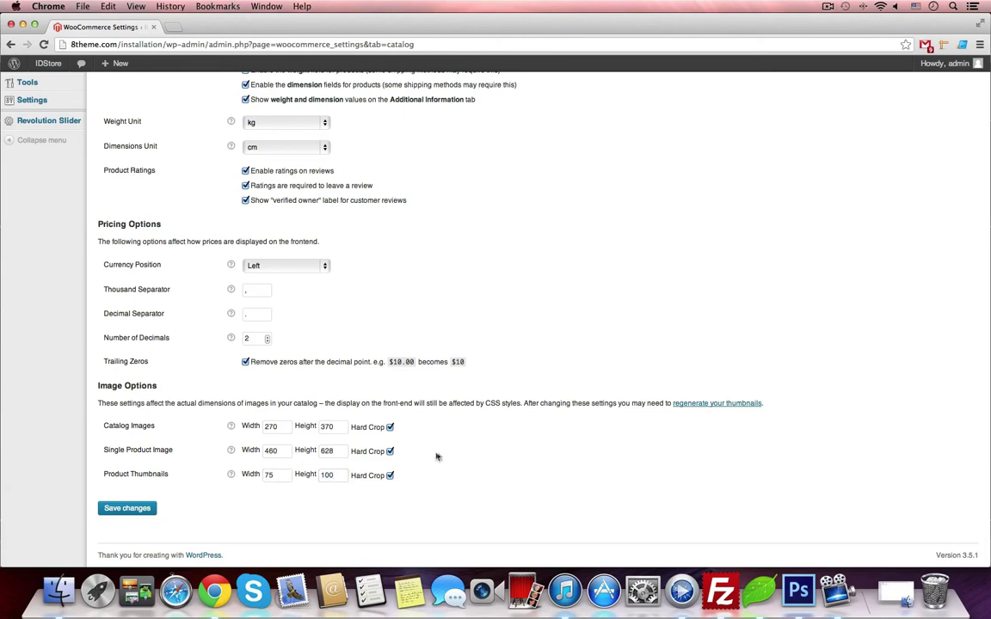
Turn off hard crop for all three image sizes and save.
{"action": "left_click", "coordinate": [390, 428]}
{"action": "left_click", "coordinate": [390, 452]}
{"action": "left_click", "coordinate": [390, 476]}
{"action": "left_click", "coordinate": [121, 509]}
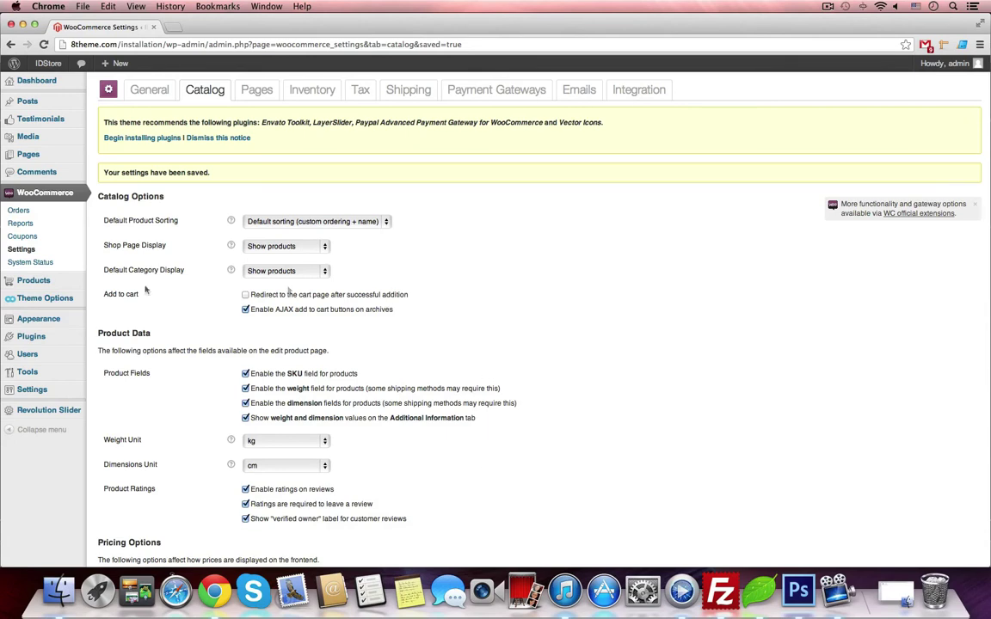
{"action": "mouse_move", "coordinate": [28, 82]}
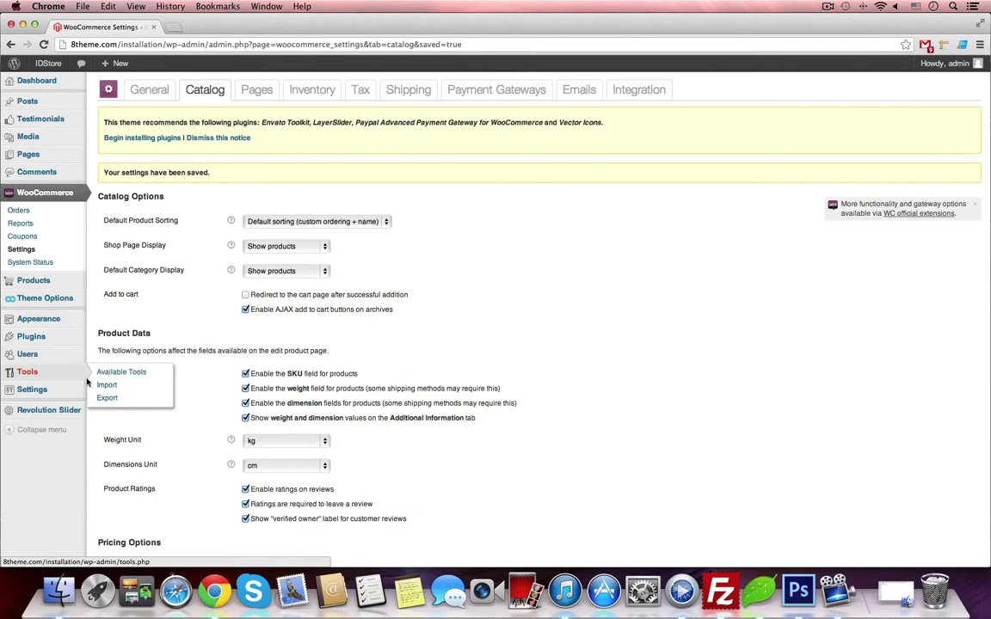
Install WordPress Importer 0.6.1 from Tools > Import using FTP credentials, then activate and run it.
{"action": "left_click", "coordinate": [103, 386]}
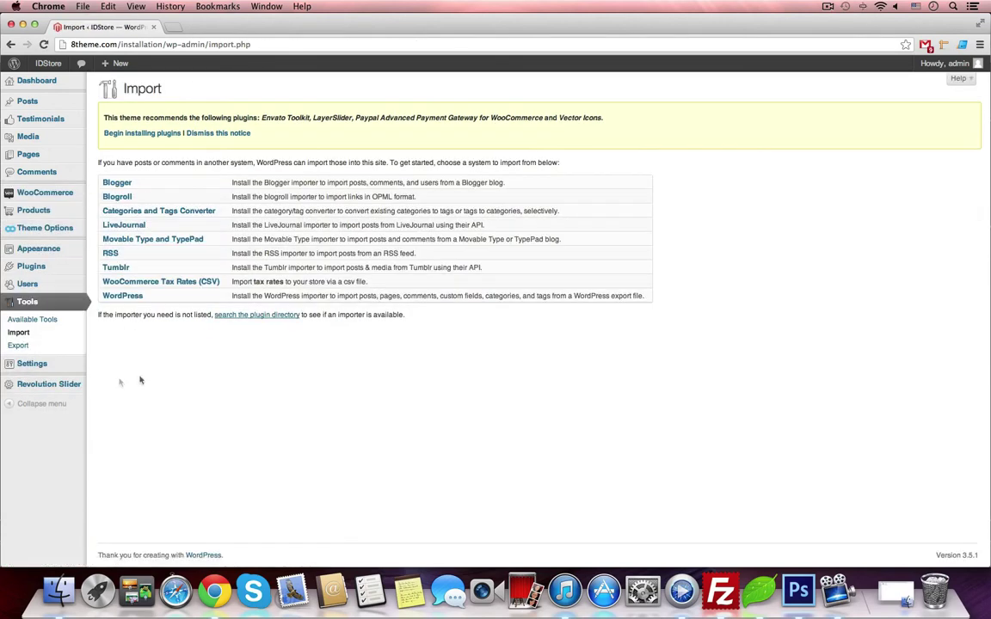
{"action": "left_click", "coordinate": [134, 297]}
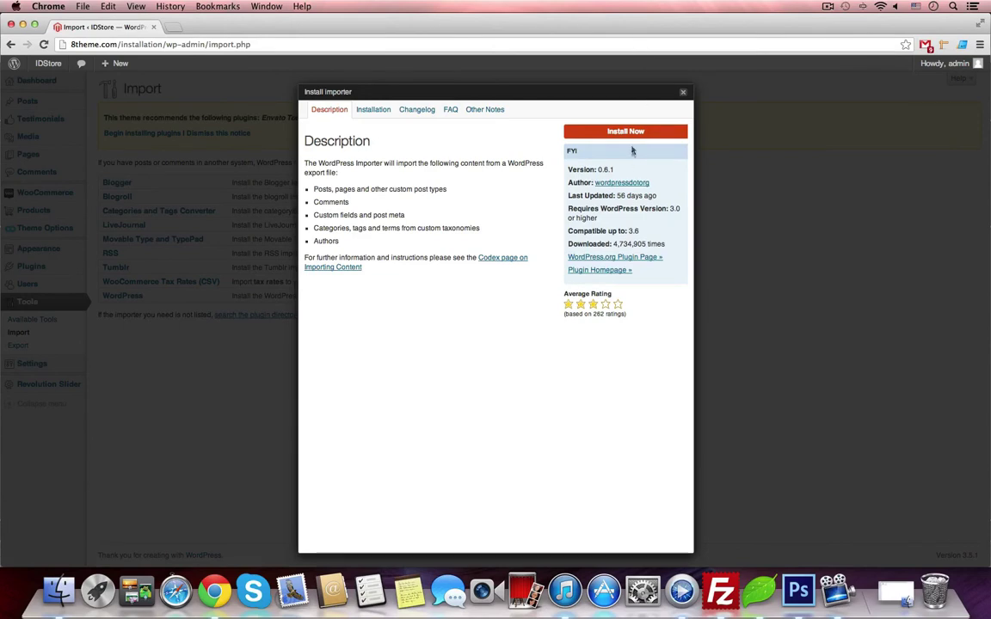
{"action": "left_click", "coordinate": [569, 129]}
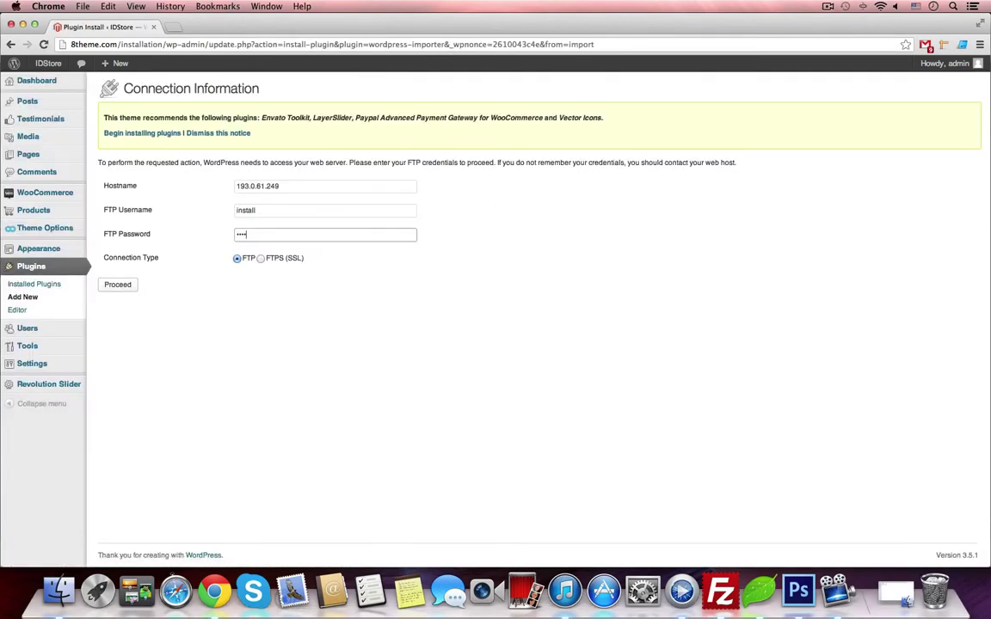
{"action": "key", "text": "Return"}
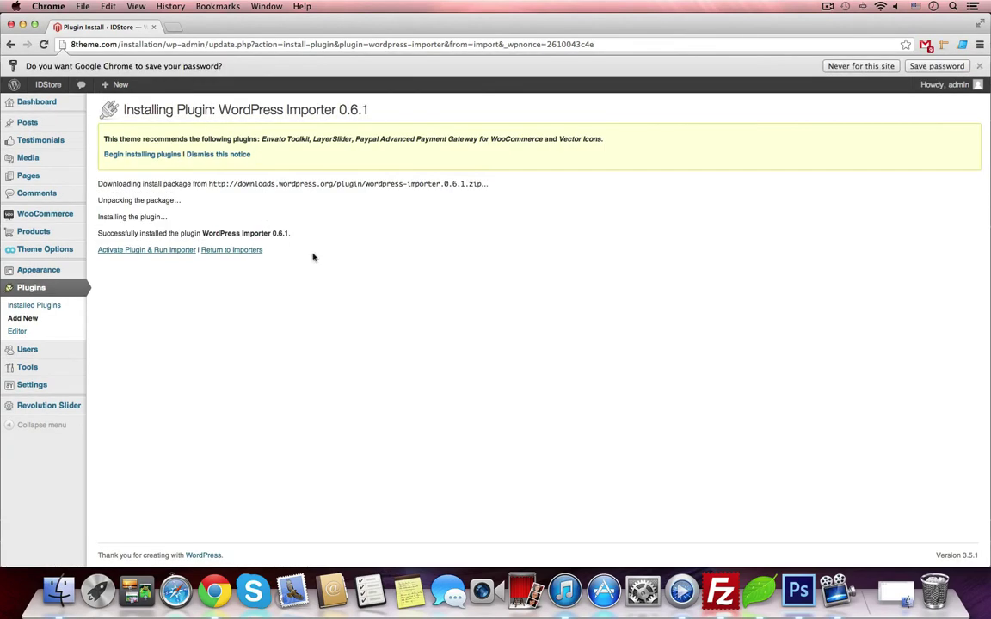
{"action": "left_click", "coordinate": [187, 250]}
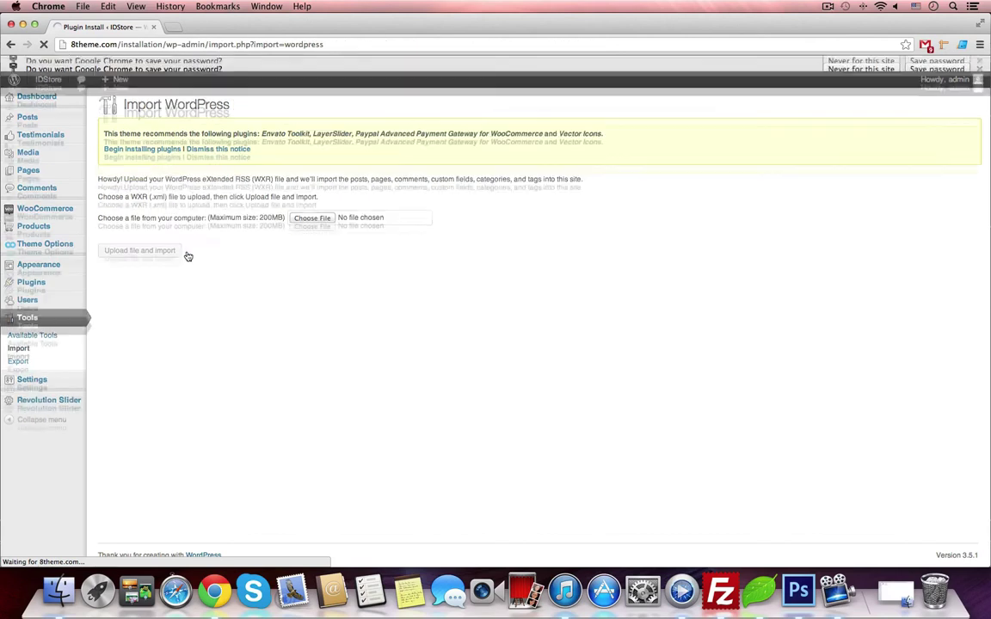
Select Documents/installation/IDStore_Responsive_Wordpress_Theme/idstore.woo_commerce.xml as the WXR file.
{"action": "left_click", "coordinate": [319, 203]}
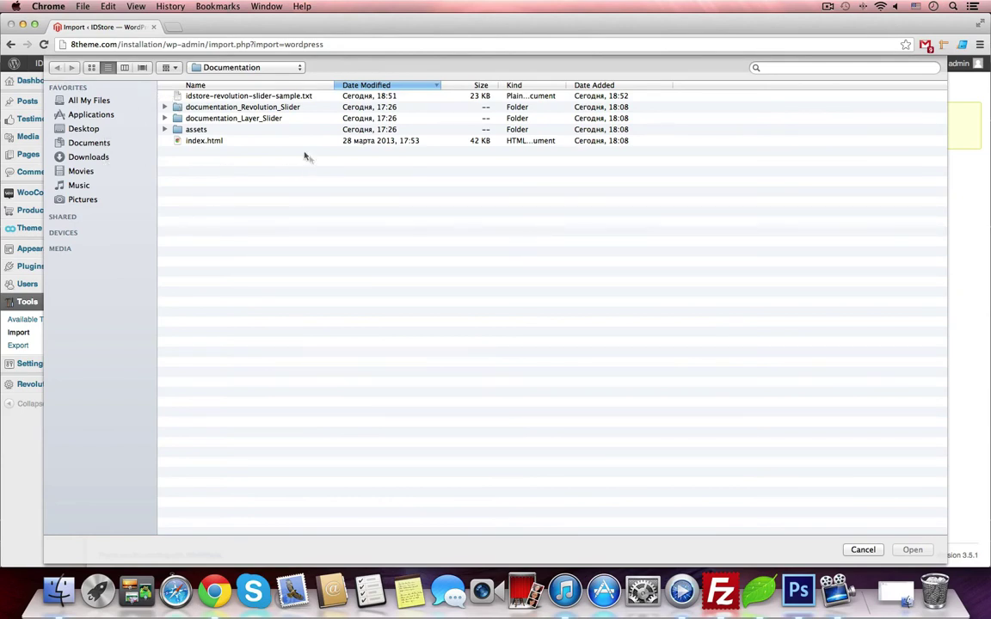
{"action": "left_click", "coordinate": [90, 143]}
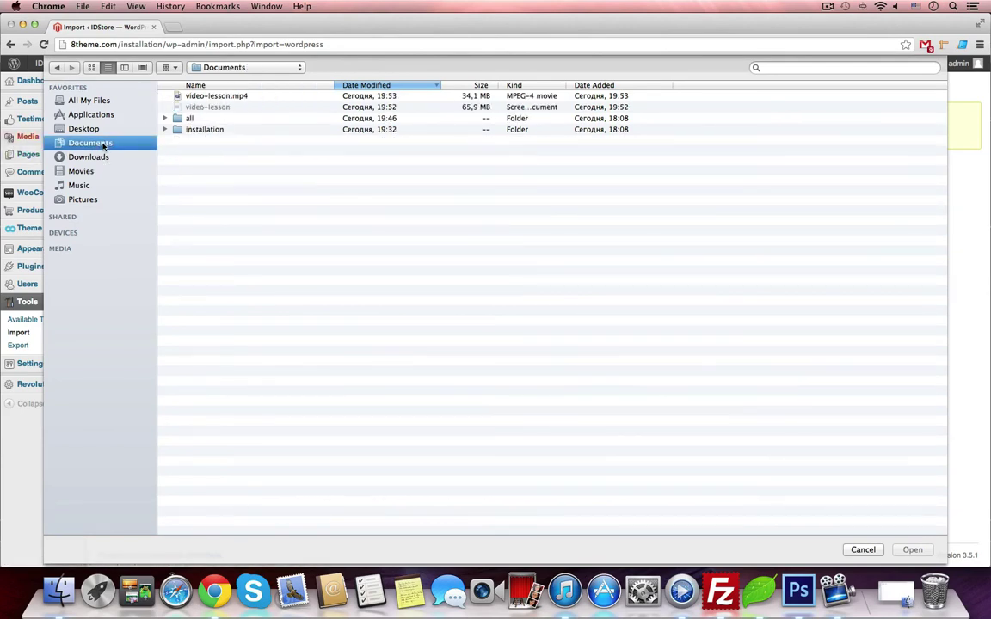
{"action": "double_click", "coordinate": [210, 129]}
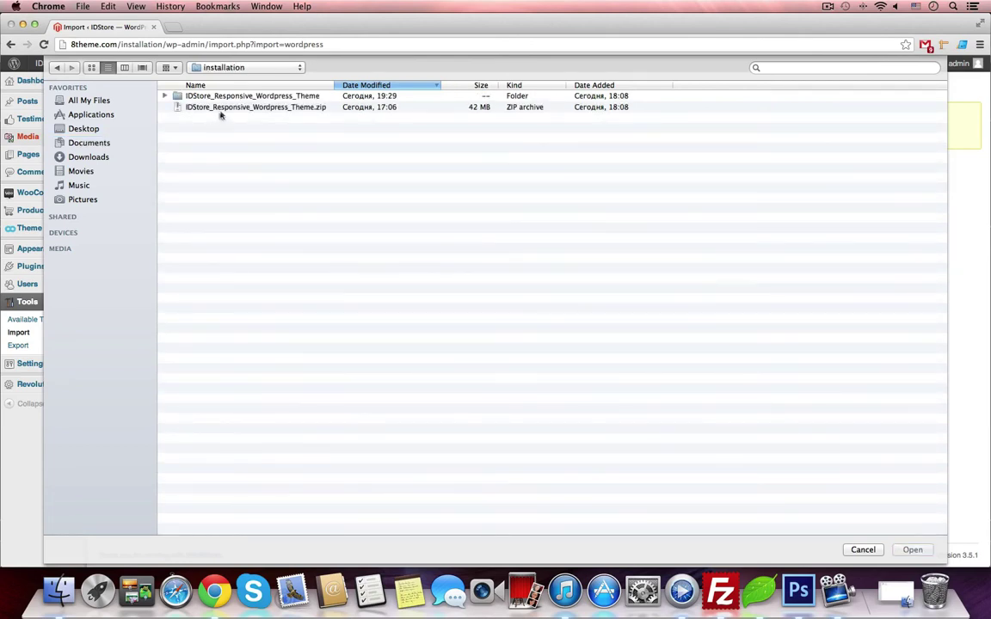
{"action": "double_click", "coordinate": [205, 96]}
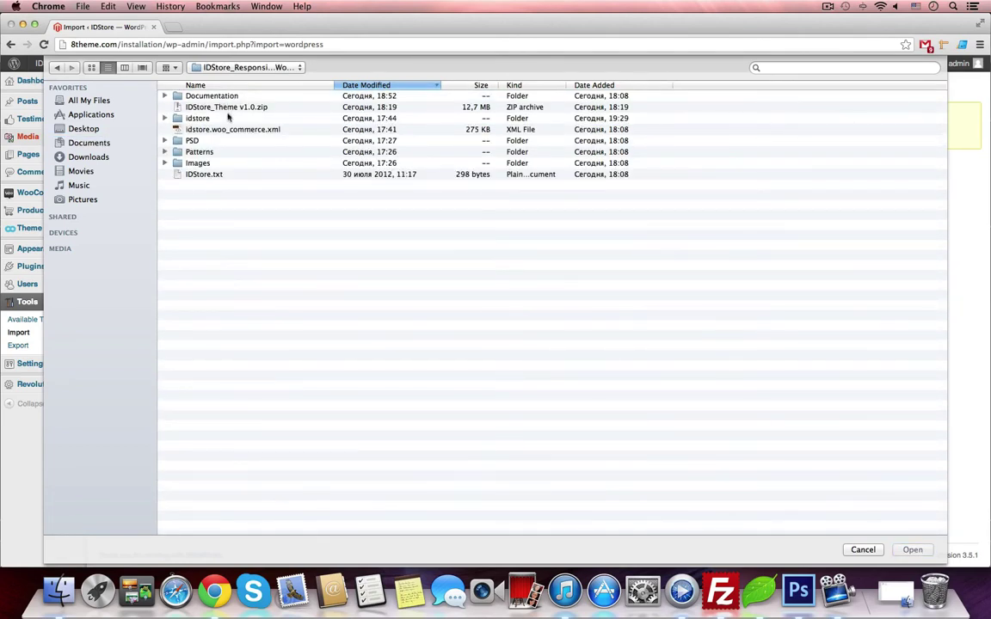
{"action": "left_click", "coordinate": [229, 130]}
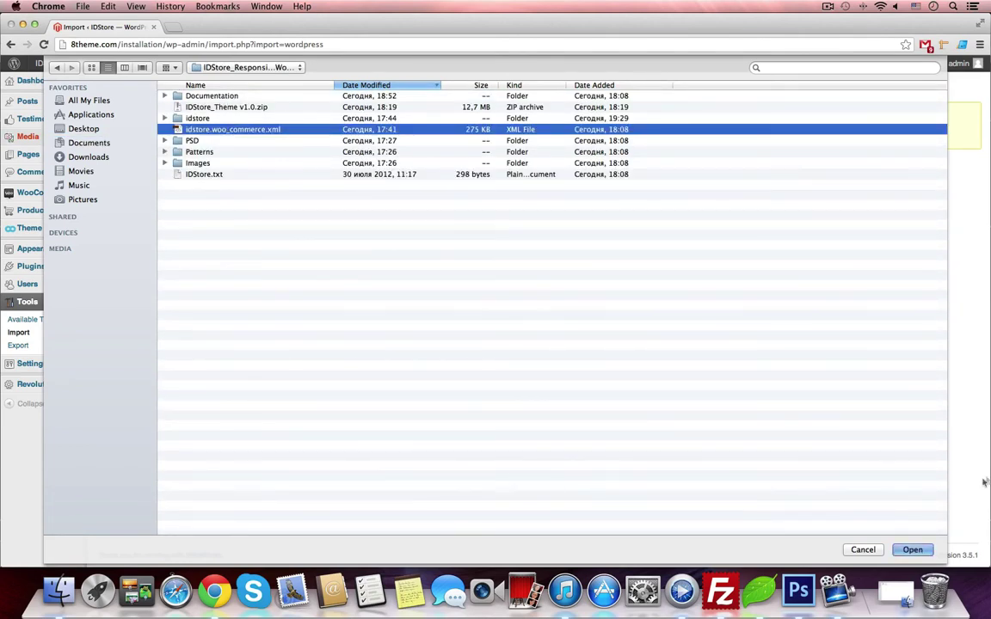
{"action": "left_click", "coordinate": [913, 549]}
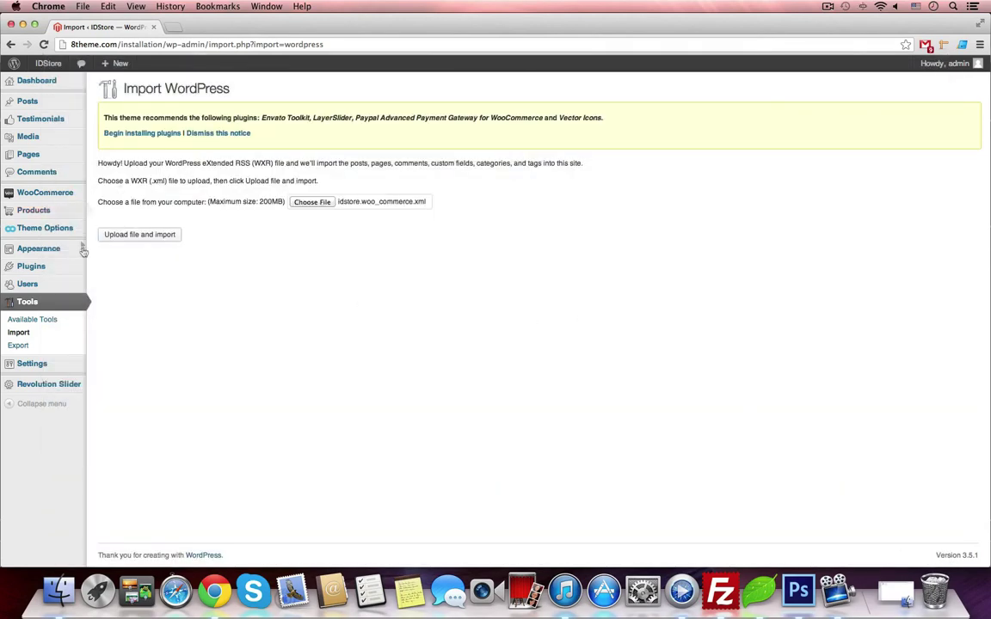
Upload idstore.woo_commerce.xml, assign its posts to admin, and submit the import.
{"action": "left_click", "coordinate": [120, 235]}
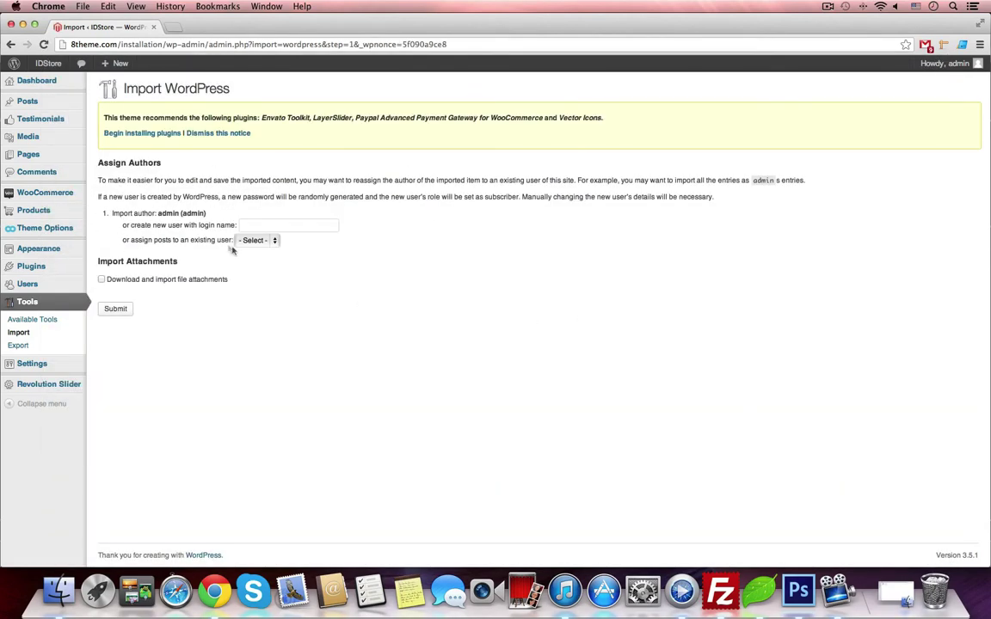
{"action": "left_click", "coordinate": [262, 240]}
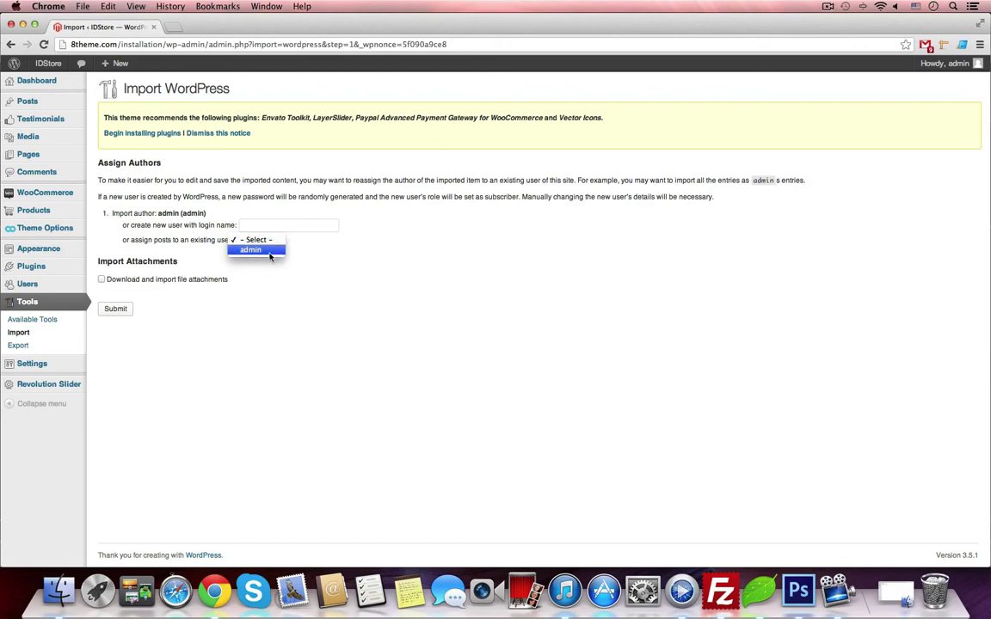
{"action": "left_click", "coordinate": [269, 250]}
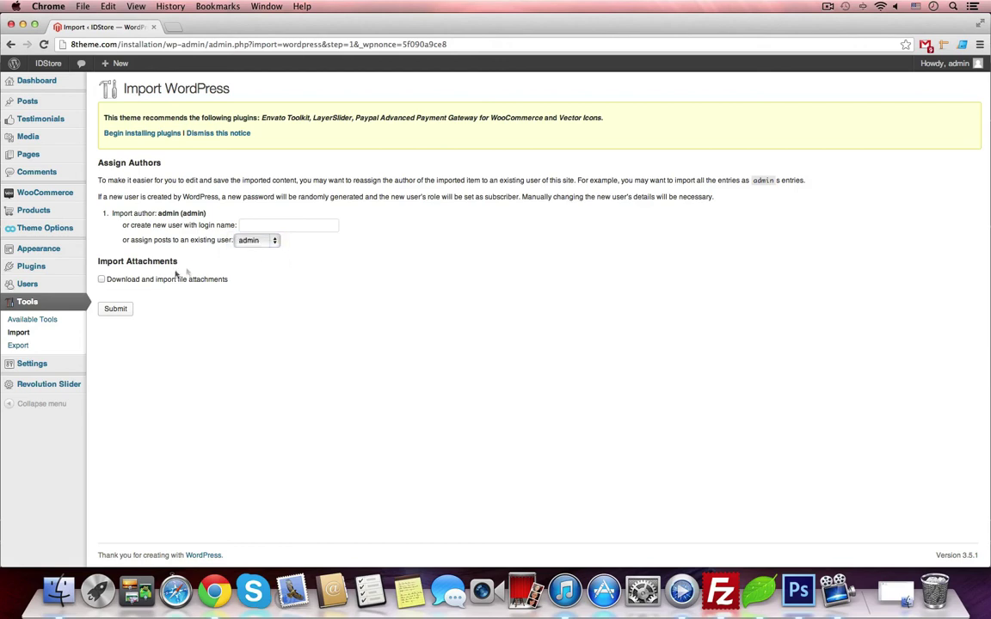
{"action": "left_click", "coordinate": [120, 311]}
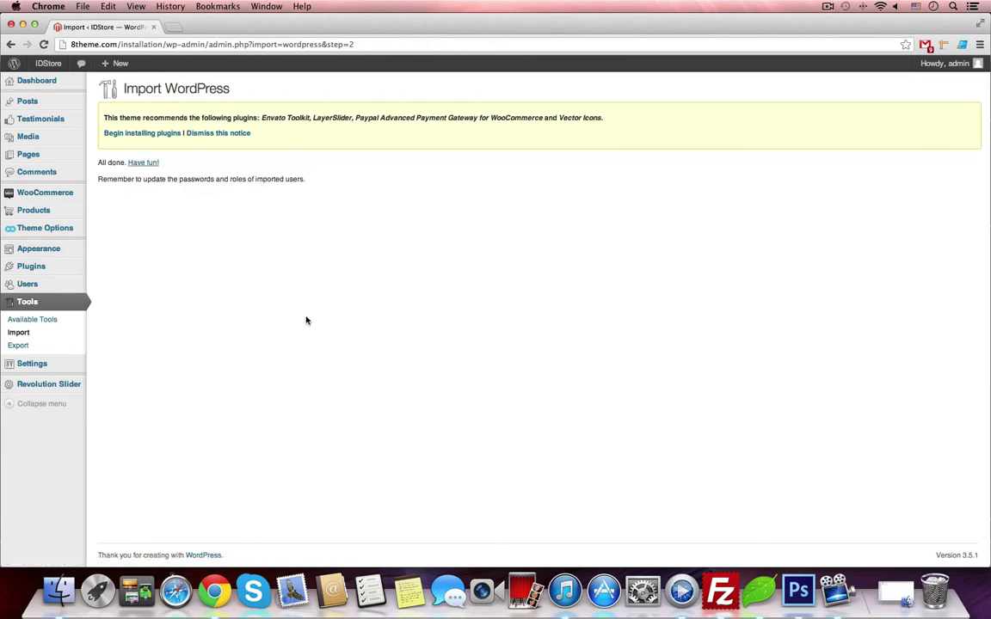
Review the 12 imported demo products in the Products list, then go to the public site.
{"action": "left_click", "coordinate": [24, 211]}
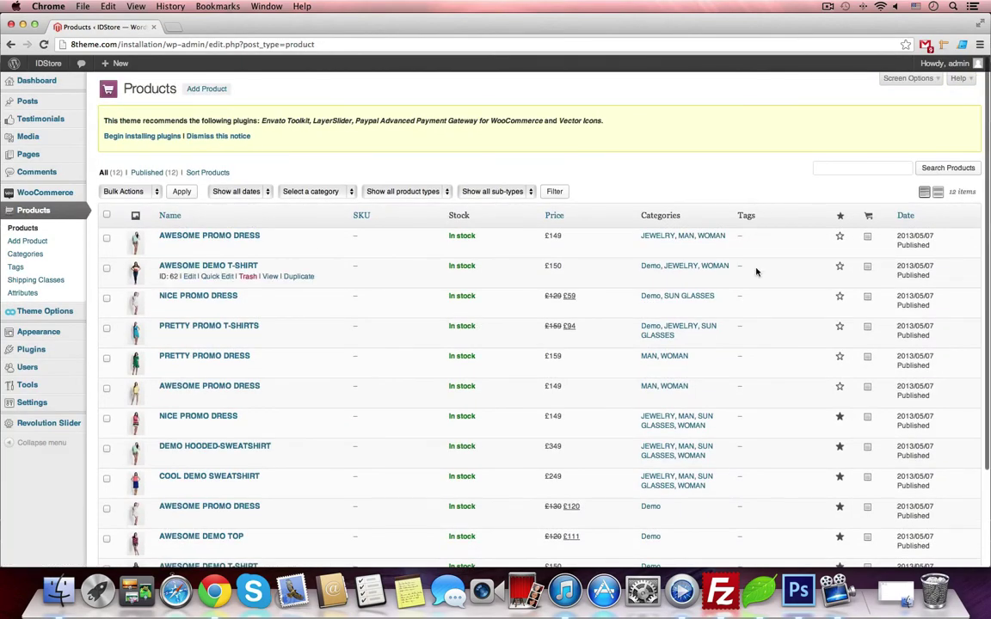
{"action": "scroll", "coordinate": [756, 272], "scroll_direction": "down", "scroll_amount": 5}
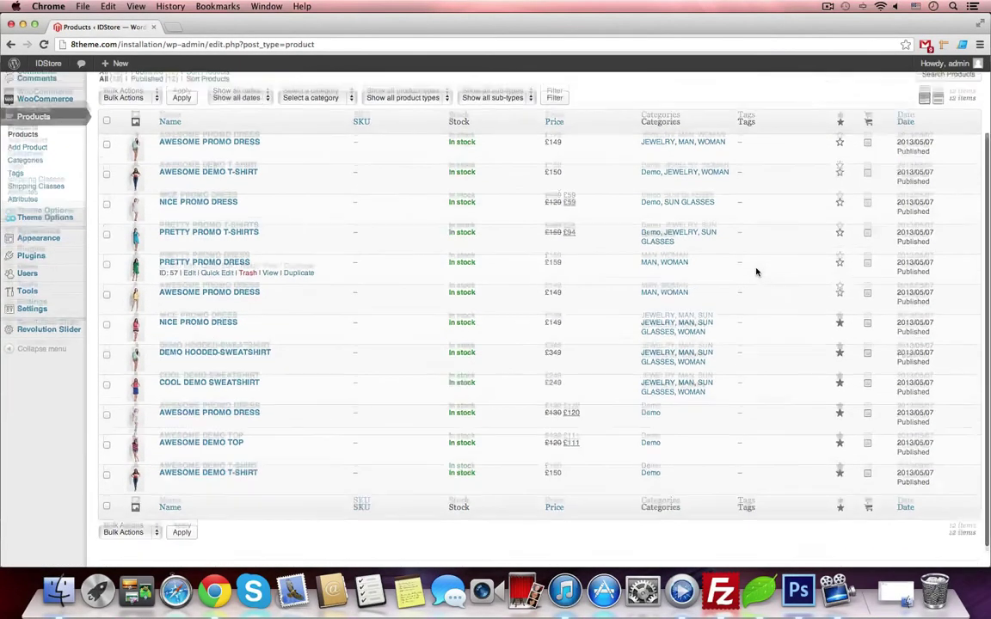
{"action": "scroll", "coordinate": [756, 272], "scroll_direction": "up", "scroll_amount": 5}
{"action": "scroll", "coordinate": [602, 241], "scroll_direction": "up", "scroll_amount": 1}
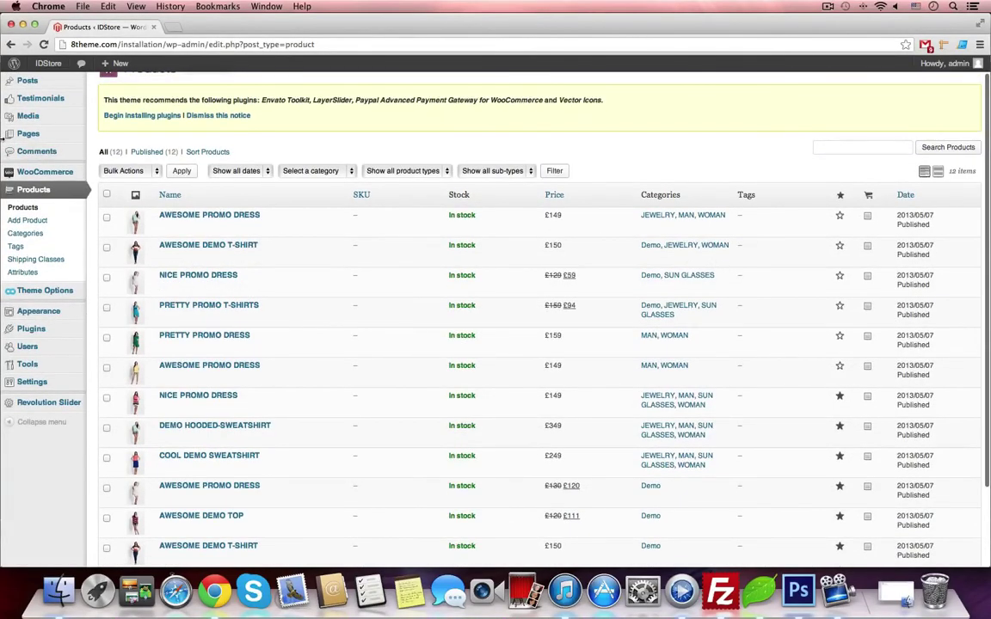
{"action": "left_click", "coordinate": [45, 83]}
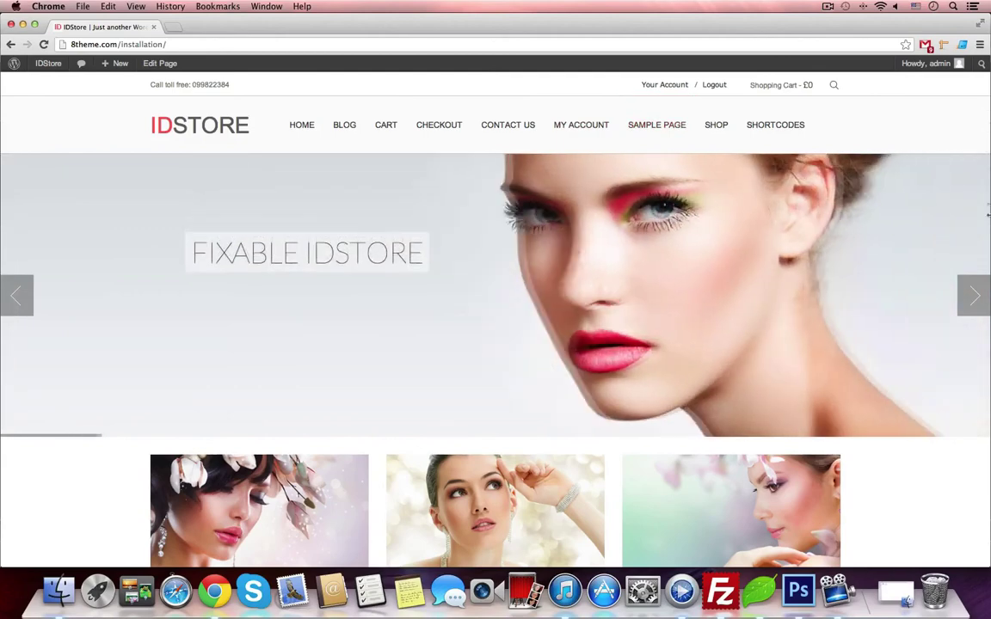
Scroll the IDStore home page past the 'Fixable IDStore' slide to the feature blocks.
{"action": "scroll", "coordinate": [956, 341], "scroll_direction": "down", "scroll_amount": 2}
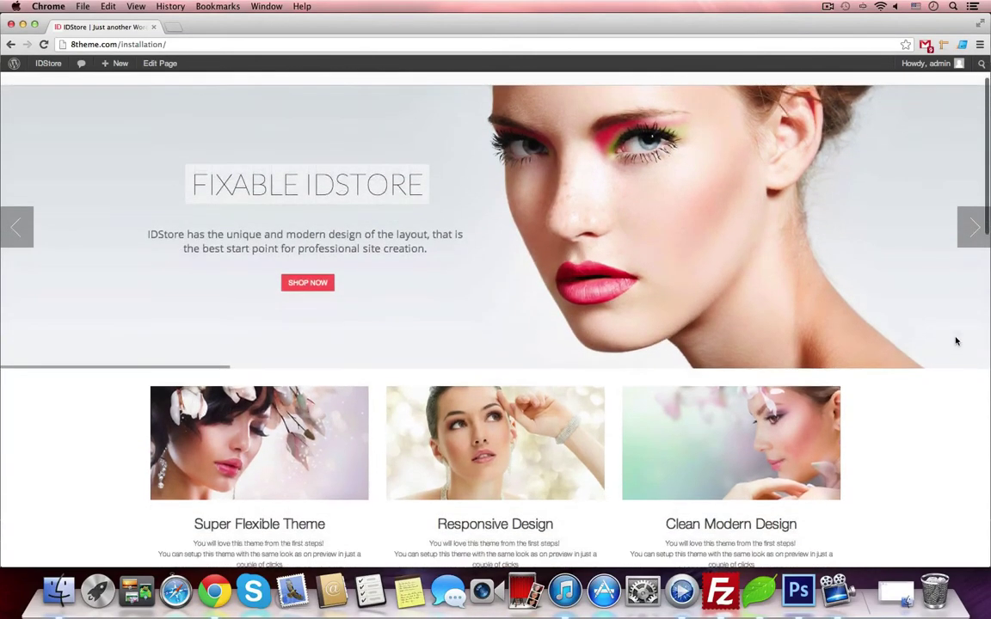
{"action": "scroll", "coordinate": [955, 342], "scroll_direction": "down", "scroll_amount": 3}
{"action": "scroll", "coordinate": [955, 341], "scroll_direction": "down", "scroll_amount": 1}
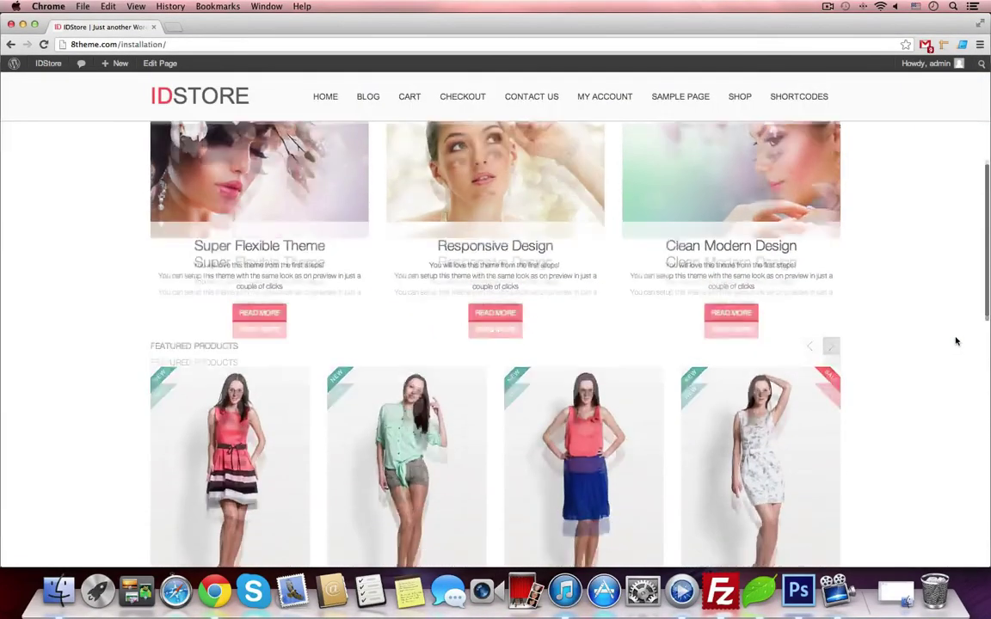
{"action": "scroll", "coordinate": [955, 341], "scroll_direction": "down", "scroll_amount": 5}
{"action": "scroll", "coordinate": [955, 342], "scroll_direction": "down", "scroll_amount": 4}
{"action": "scroll", "coordinate": [955, 341], "scroll_direction": "up", "scroll_amount": 10}
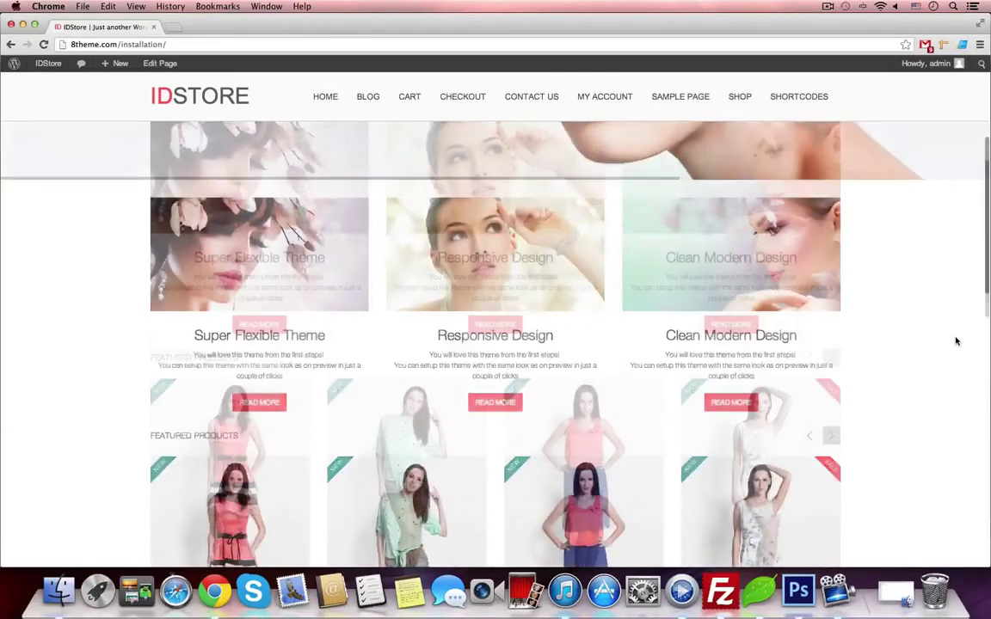
{"action": "scroll", "coordinate": [955, 341], "scroll_direction": "up", "scroll_amount": 5}
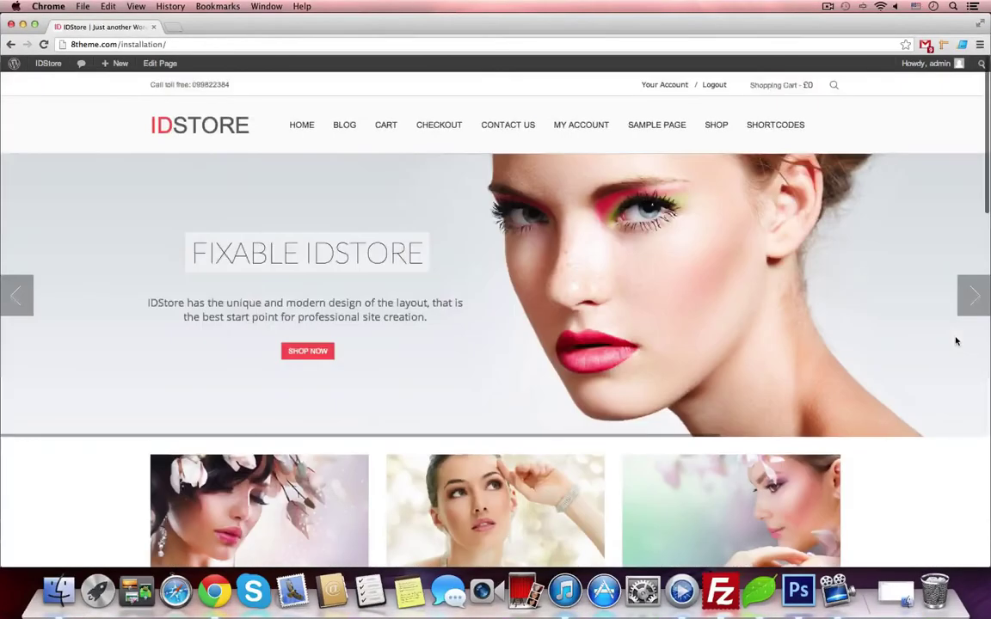
Browse the shop page grid showing 1–10 of 12 products with categories and prices.
{"action": "left_click", "coordinate": [713, 126]}
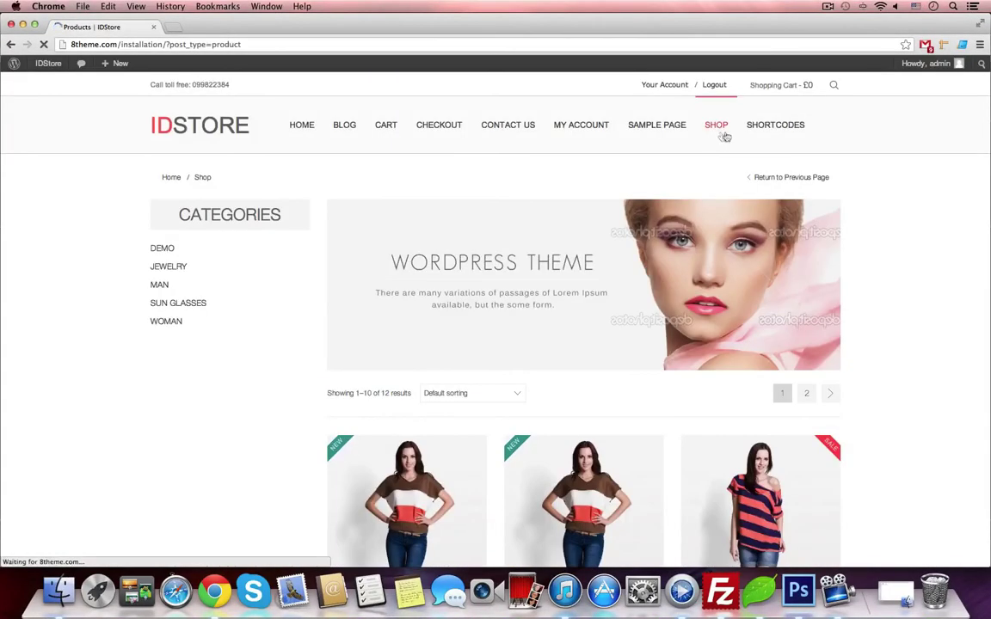
{"action": "scroll", "coordinate": [891, 327], "scroll_direction": "down", "scroll_amount": 1}
{"action": "scroll", "coordinate": [891, 327], "scroll_direction": "down", "scroll_amount": 2}
{"action": "scroll", "coordinate": [892, 325], "scroll_direction": "down", "scroll_amount": 2}
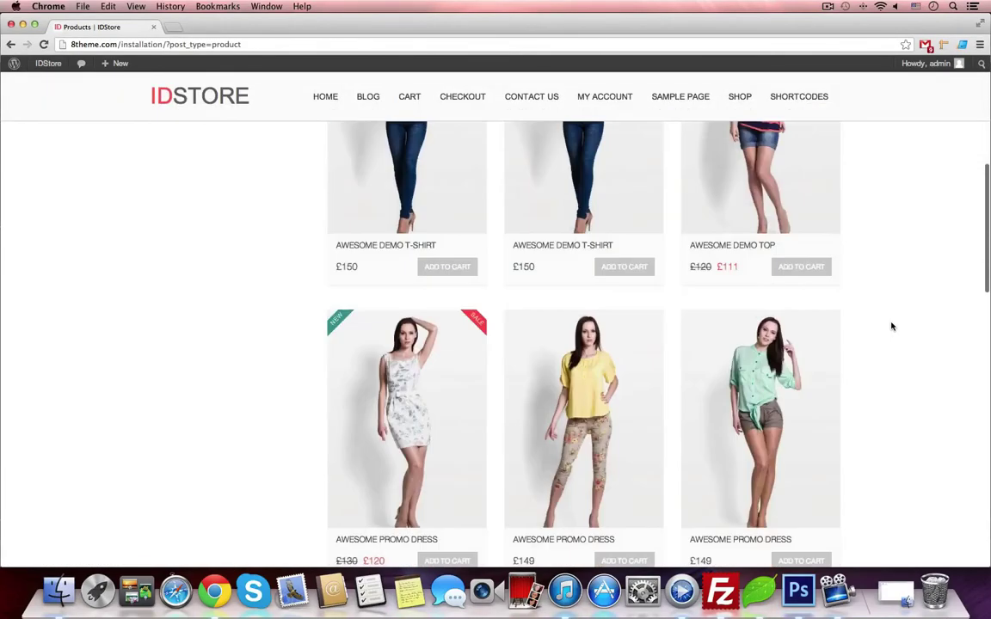
{"action": "scroll", "coordinate": [891, 327], "scroll_direction": "down", "scroll_amount": 2}
{"action": "scroll", "coordinate": [891, 327], "scroll_direction": "down", "scroll_amount": 3}
{"action": "scroll", "coordinate": [891, 326], "scroll_direction": "up", "scroll_amount": 2}
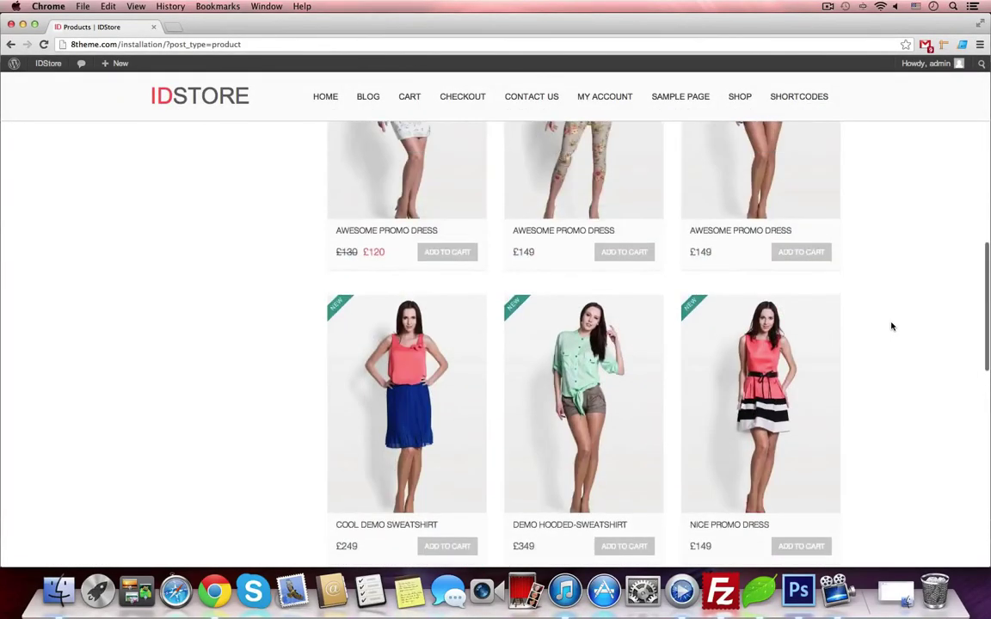
{"action": "scroll", "coordinate": [891, 327], "scroll_direction": "up", "scroll_amount": 2}
{"action": "scroll", "coordinate": [891, 326], "scroll_direction": "up", "scroll_amount": 4}
{"action": "scroll", "coordinate": [891, 327], "scroll_direction": "up", "scroll_amount": 2}
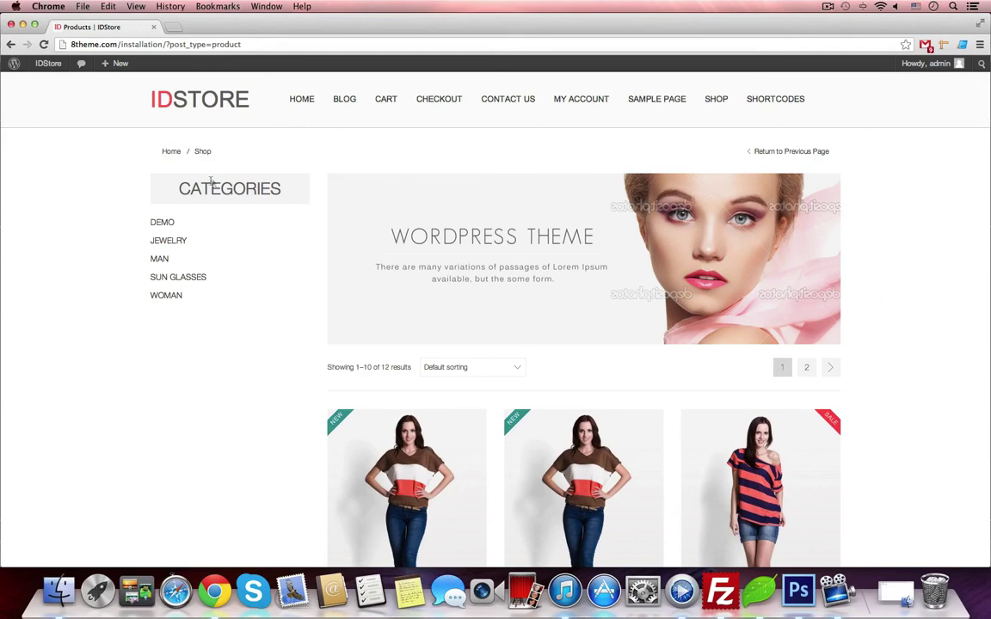
{"action": "scroll", "coordinate": [196, 394], "scroll_direction": "down", "scroll_amount": 2}
{"action": "scroll", "coordinate": [196, 394], "scroll_direction": "up", "scroll_amount": 3}
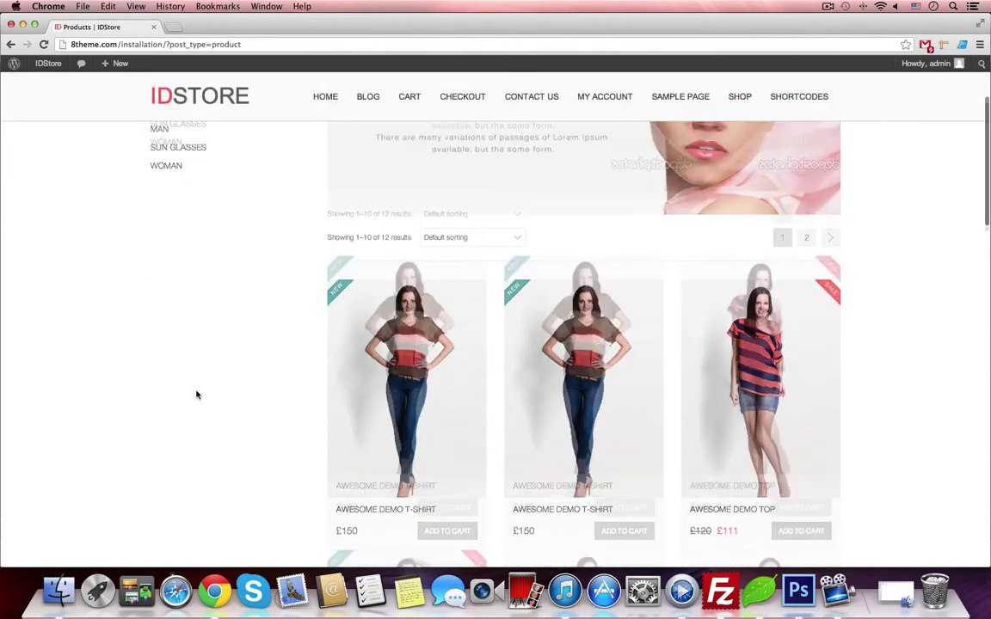